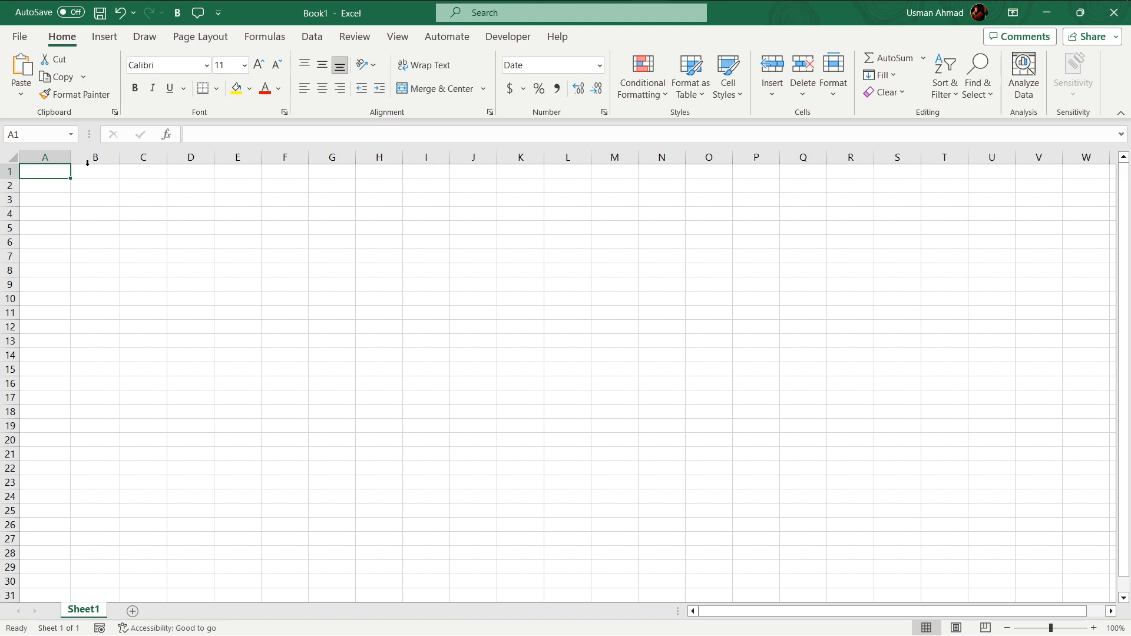
# Enter the date 8/16/2023 in cell A1 and 16-Aug-23 in cell A2
pyautogui.write('8')
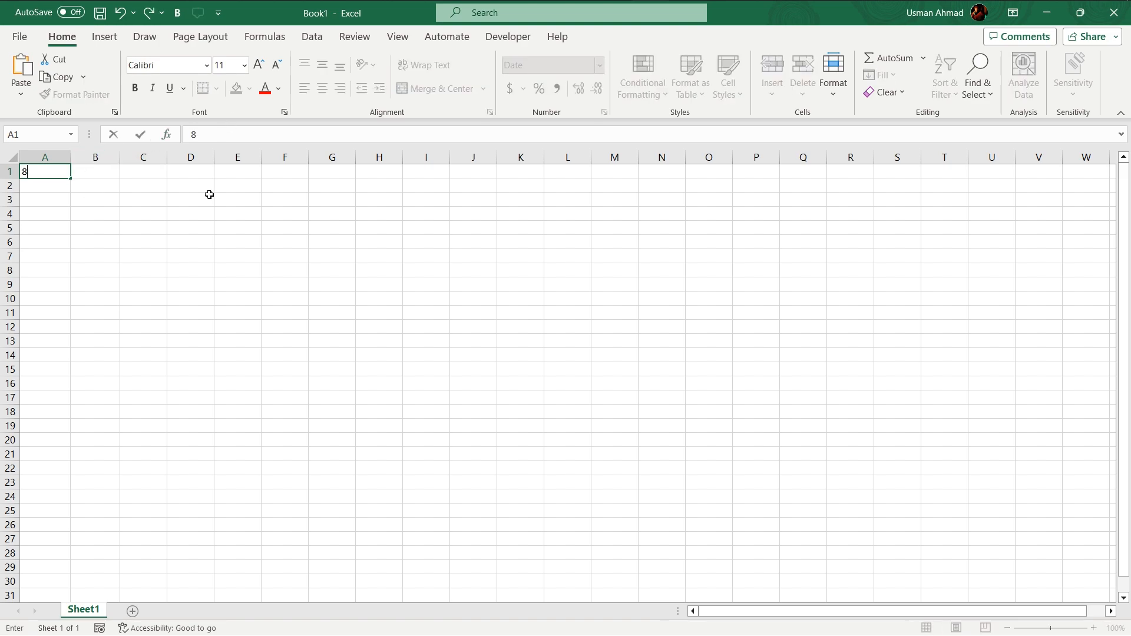
pyautogui.write('/16/2023')
pyautogui.press('Return')
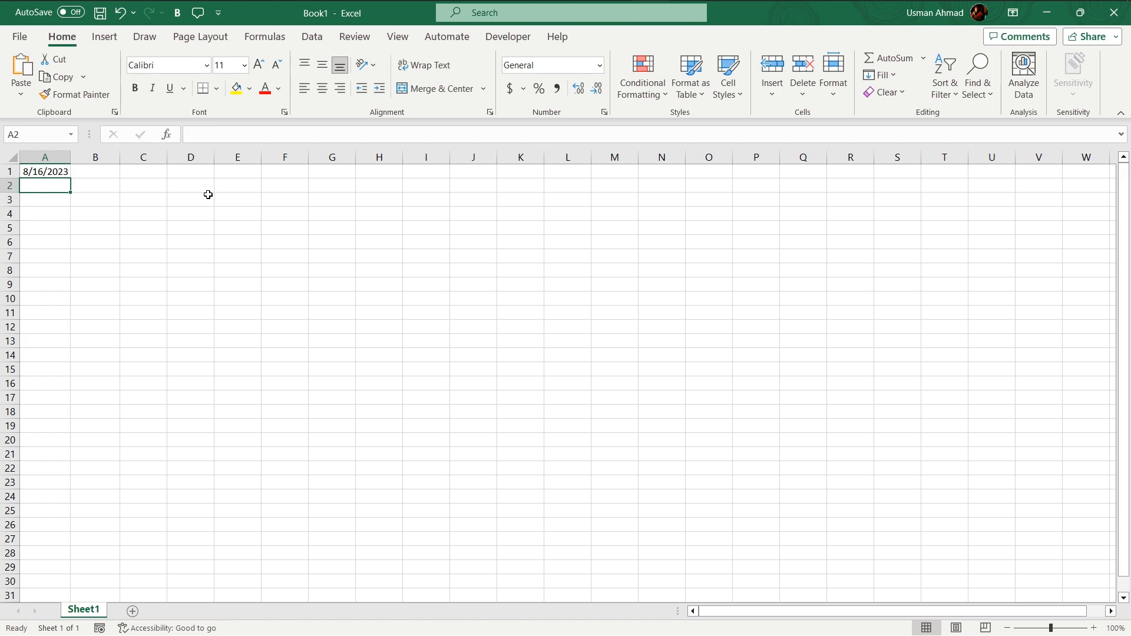
pyautogui.write('16')
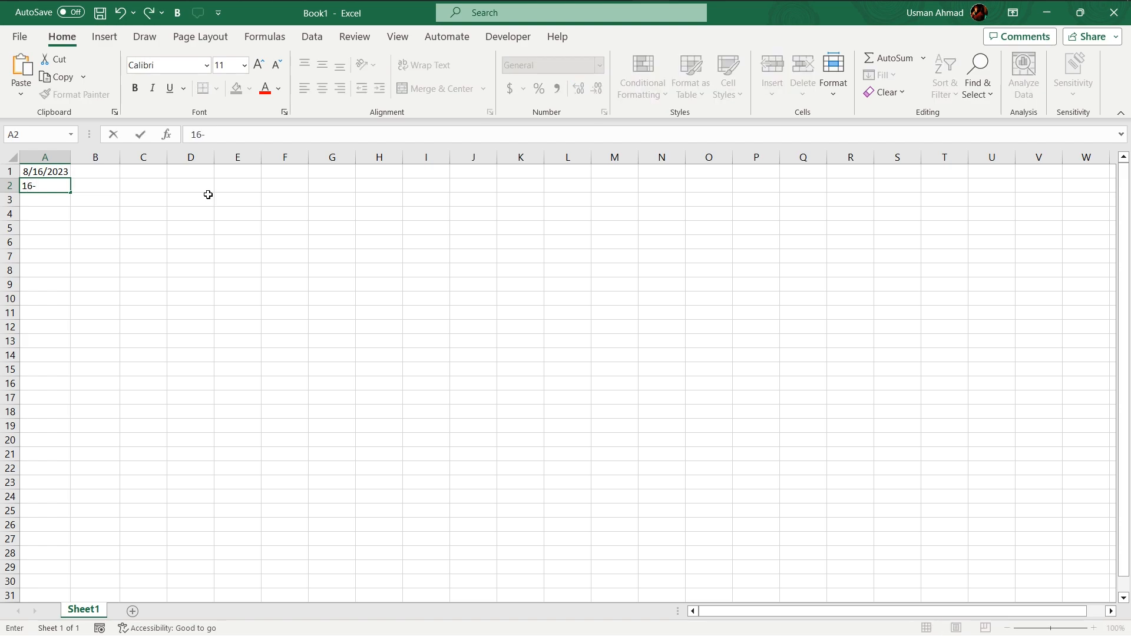
pyautogui.write('-Aug-23')
pyautogui.press('Return')
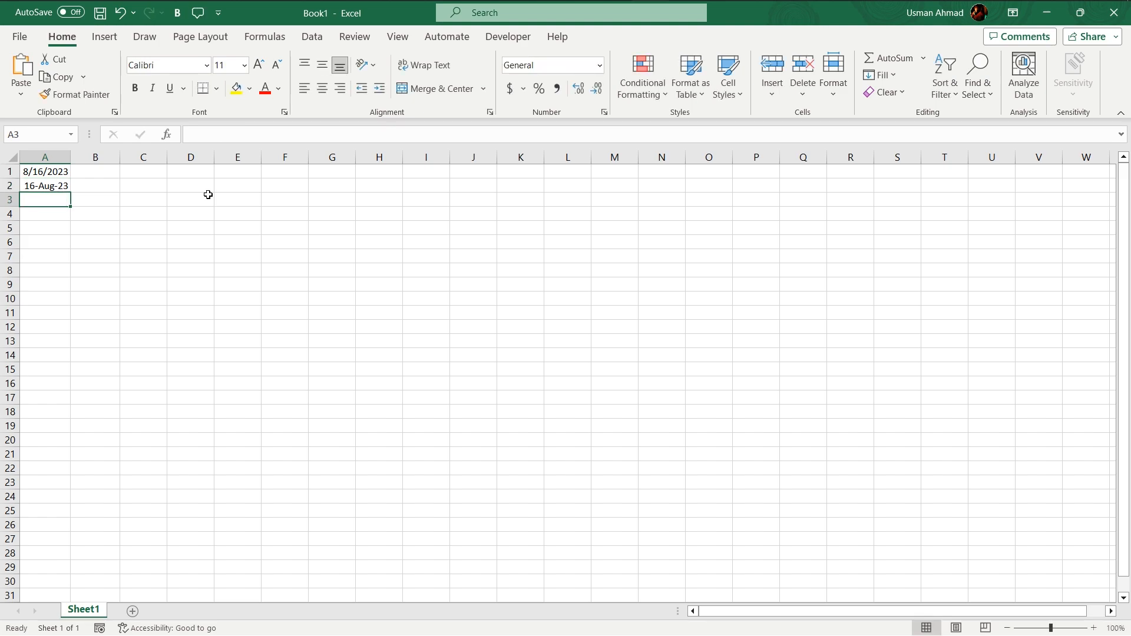
# Enter the date 8/16 in cell A3 and fill the date series down to A15
pyautogui.write('8')
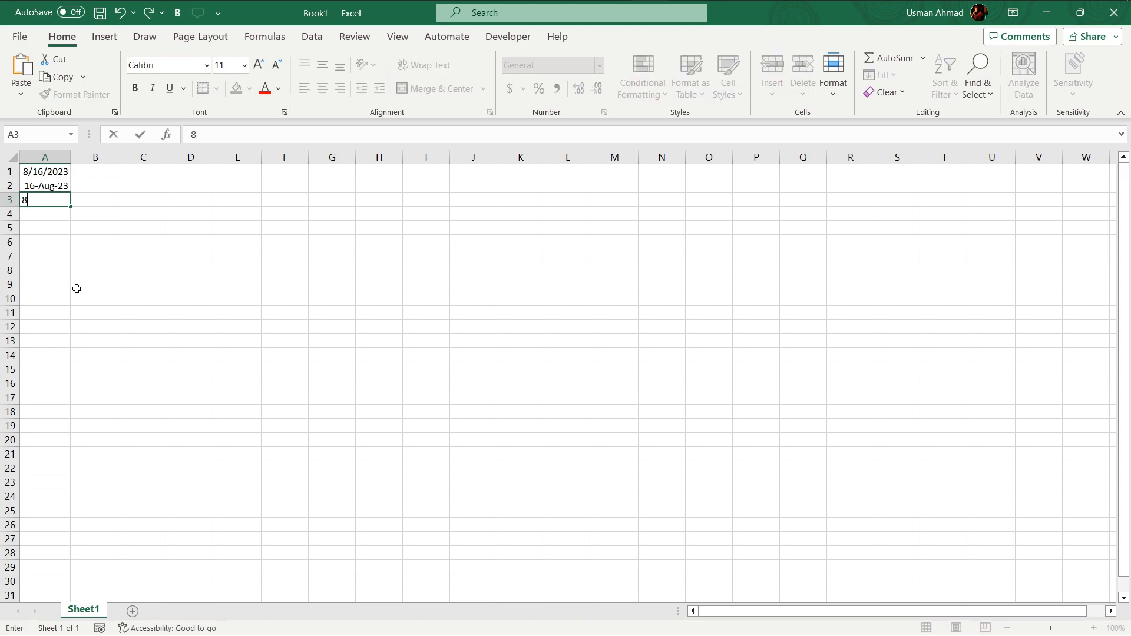
pyautogui.write('/16')
pyautogui.press('Return')
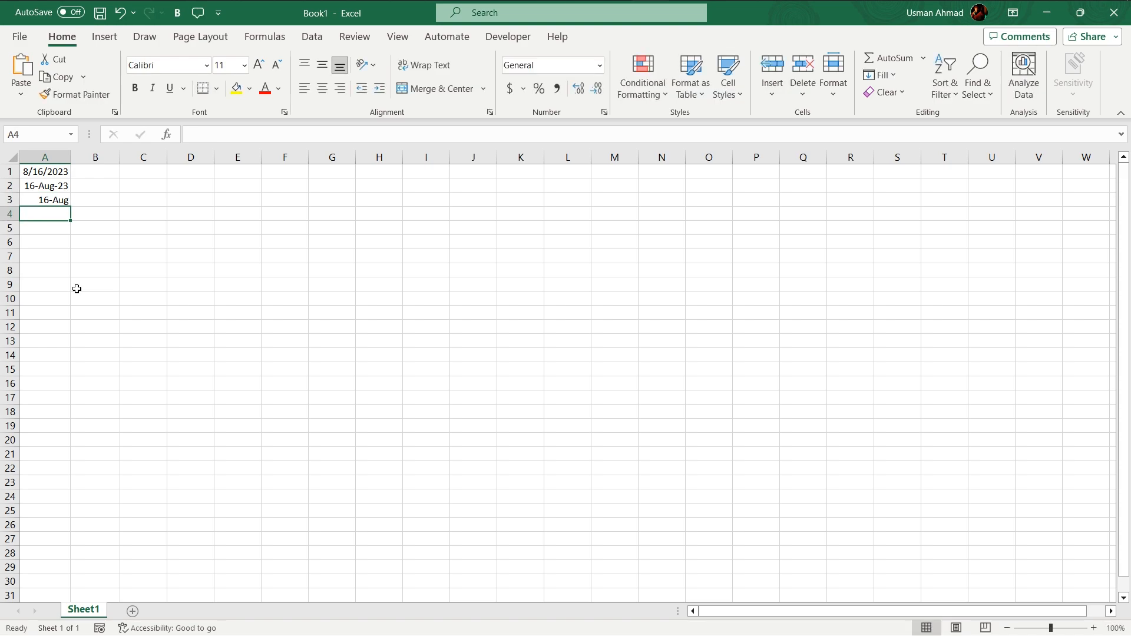
pyautogui.press('Up')
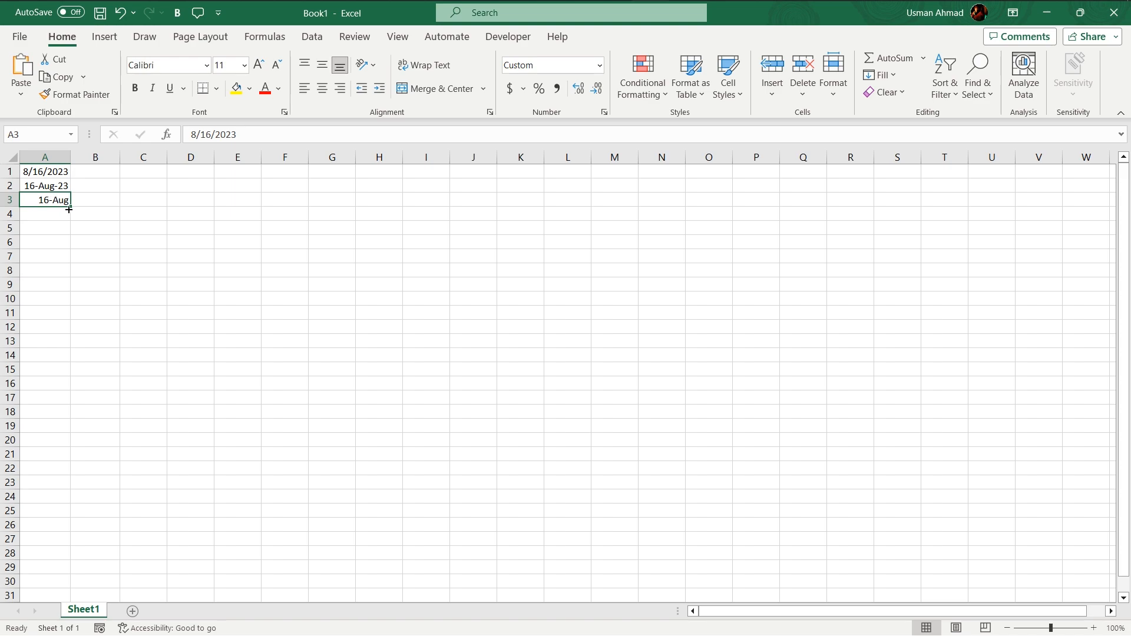
pyautogui.moveTo(69, 207); pyautogui.dragTo(60, 368)
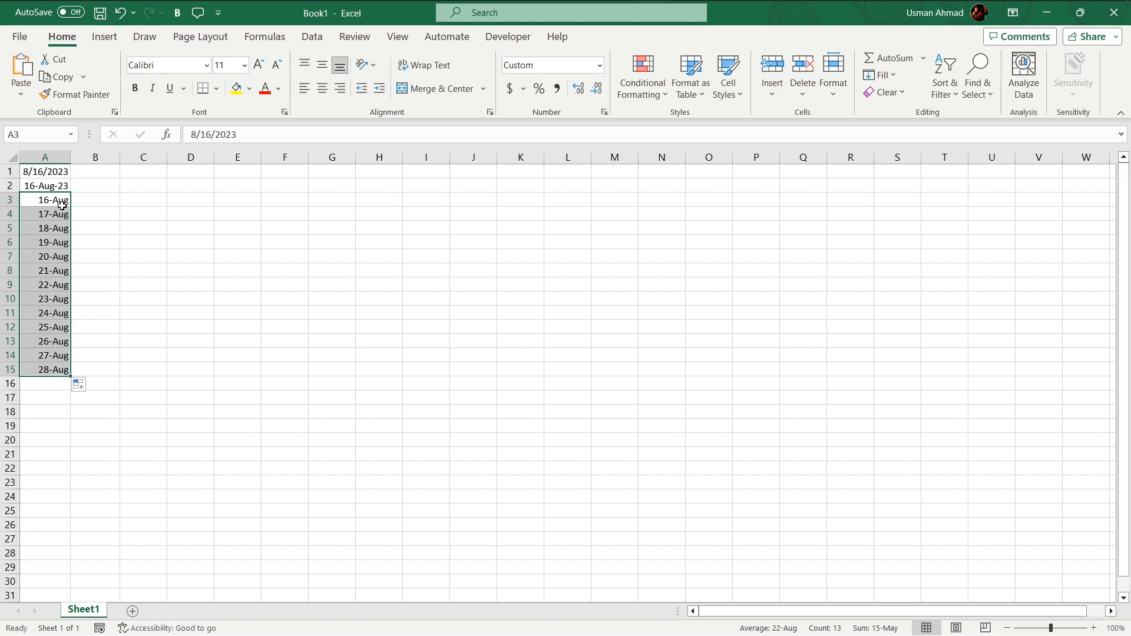
# Enter the formula =NOW() in cell C5 to insert the current date and time
pyautogui.click(164, 226)
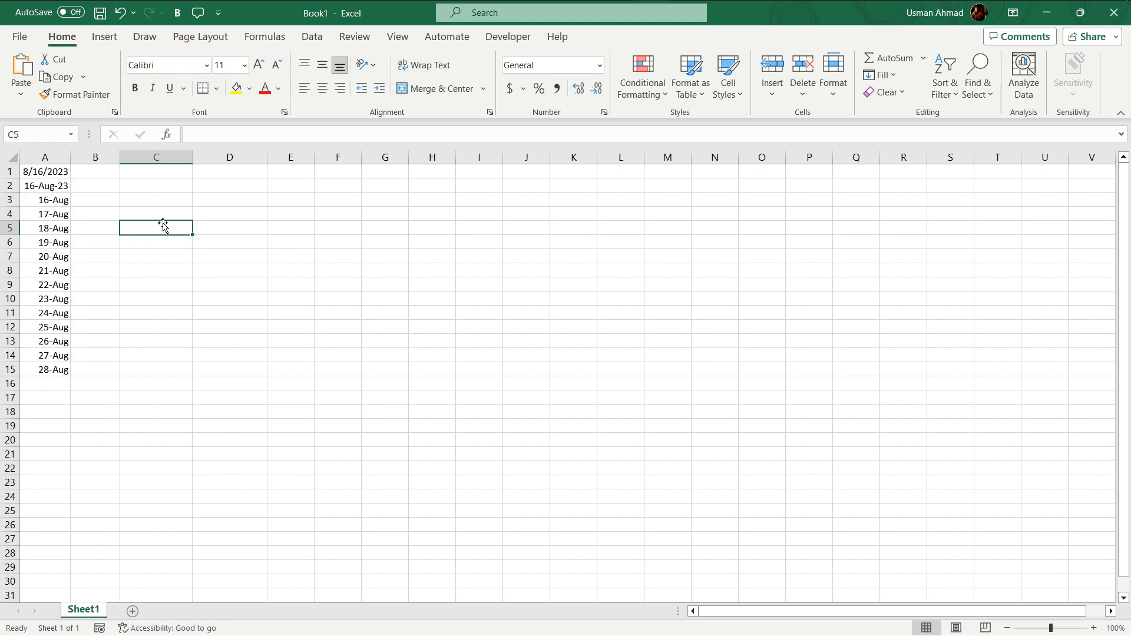
pyautogui.write('=')
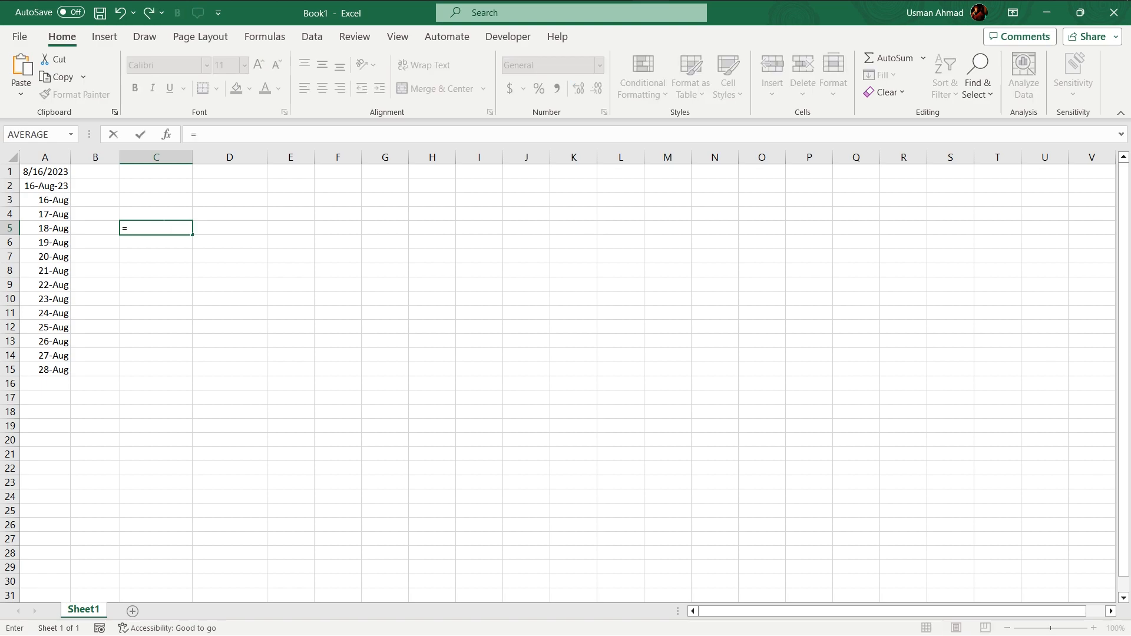
pyautogui.write('NOW')
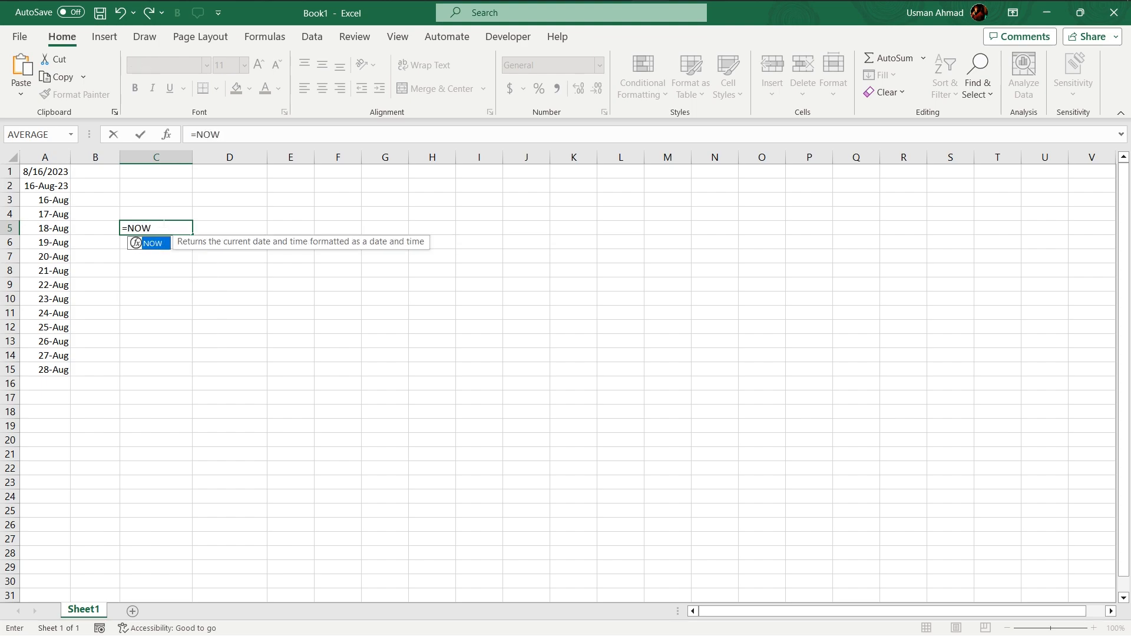
pyautogui.write('()')
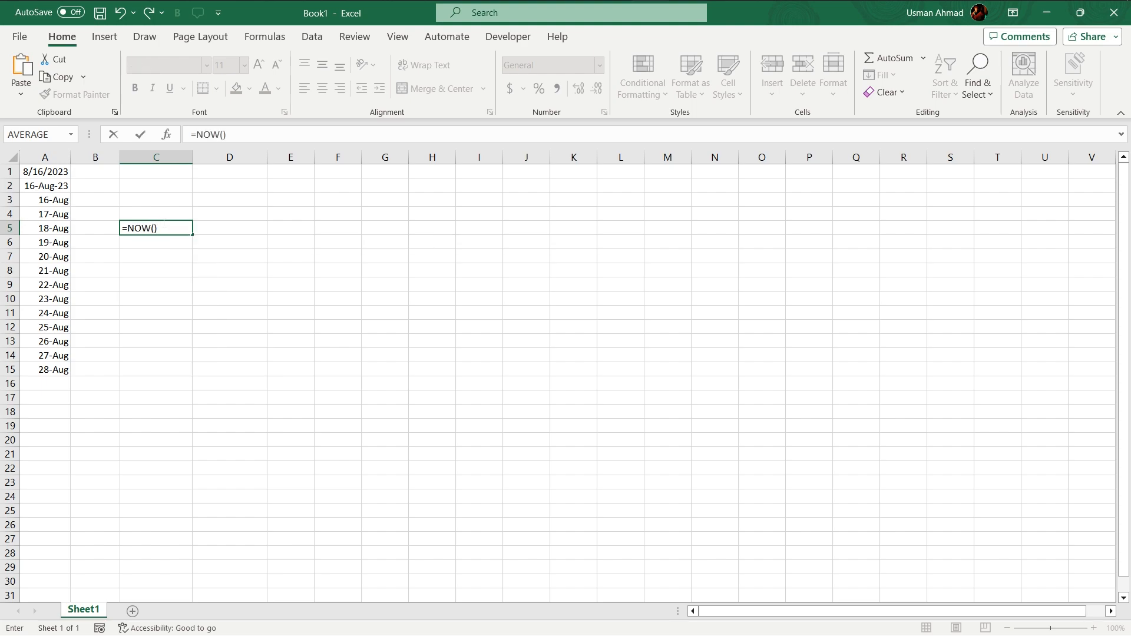
pyautogui.press('Return')
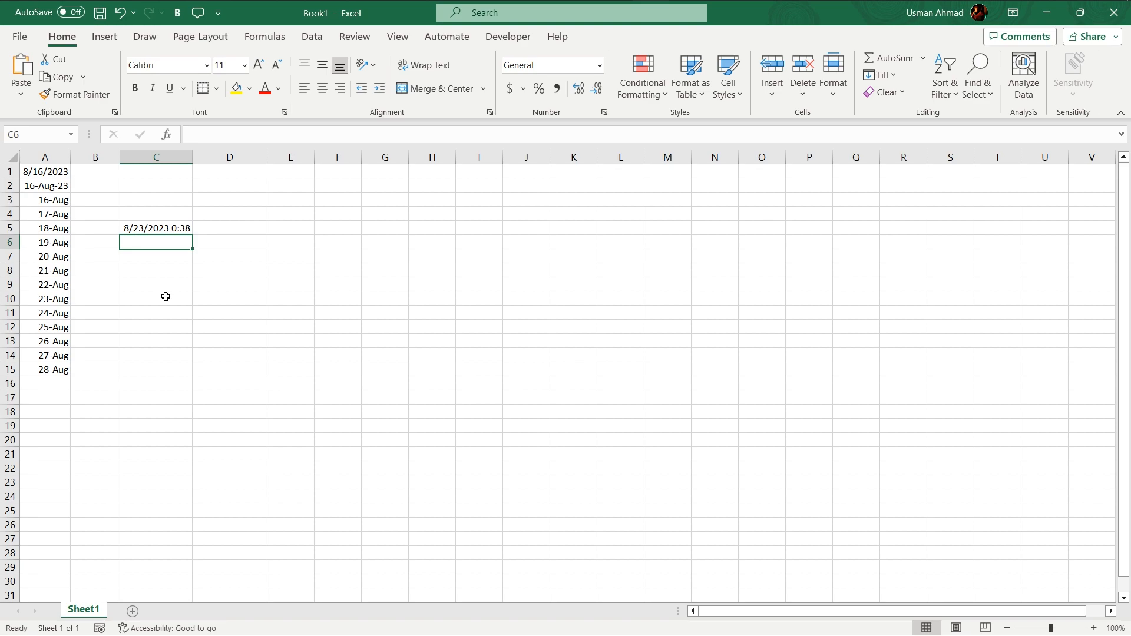
# Add the headers Name, Shipment and Time in cells C6 to E6
pyautogui.write('Name')
pyautogui.press('Tab')
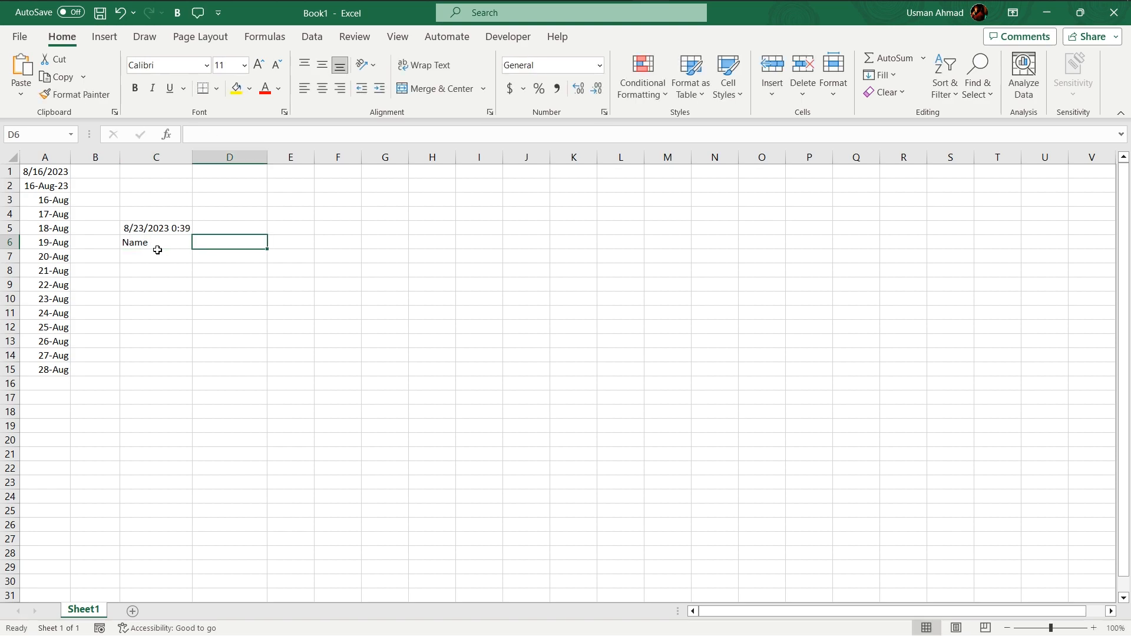
pyautogui.write('Shipment')
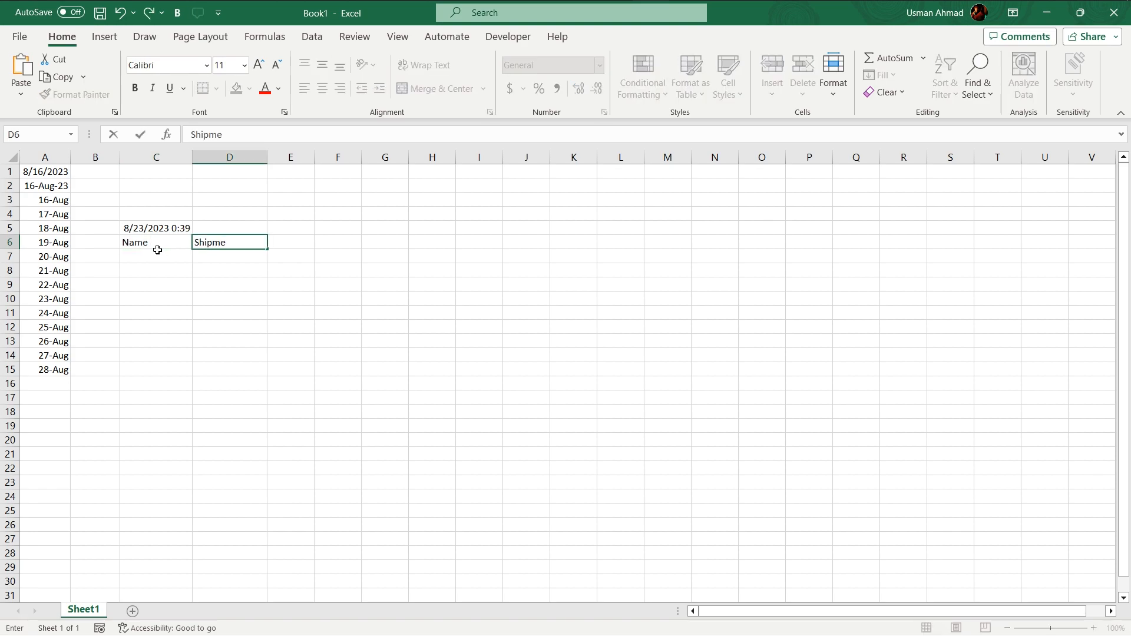
pyautogui.press('Tab')
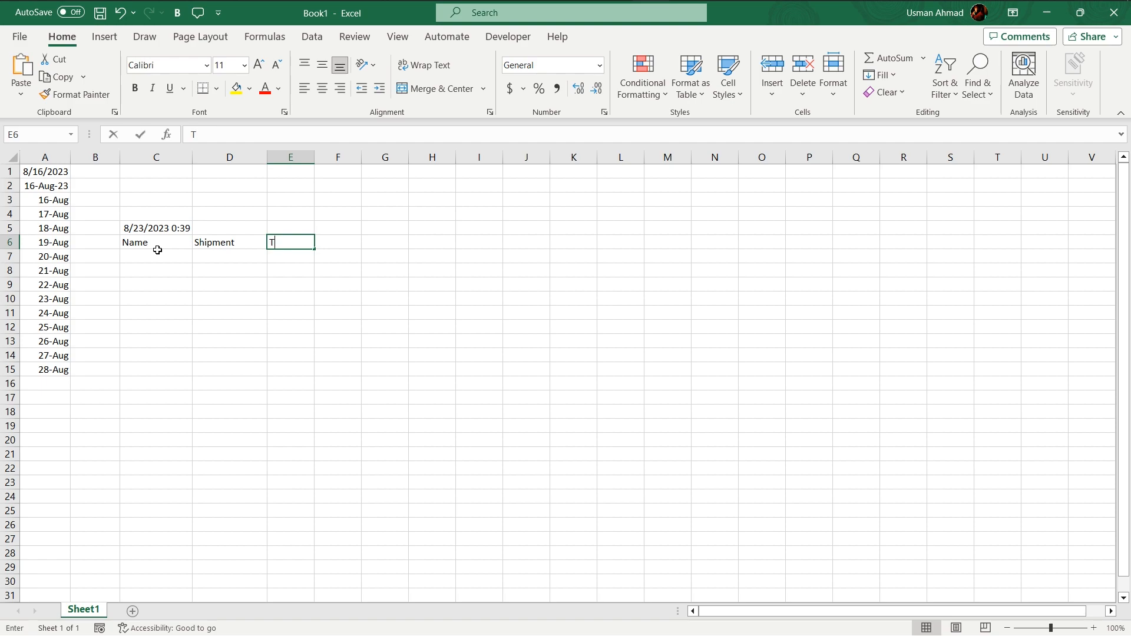
pyautogui.write('Time')
pyautogui.press('Tab')
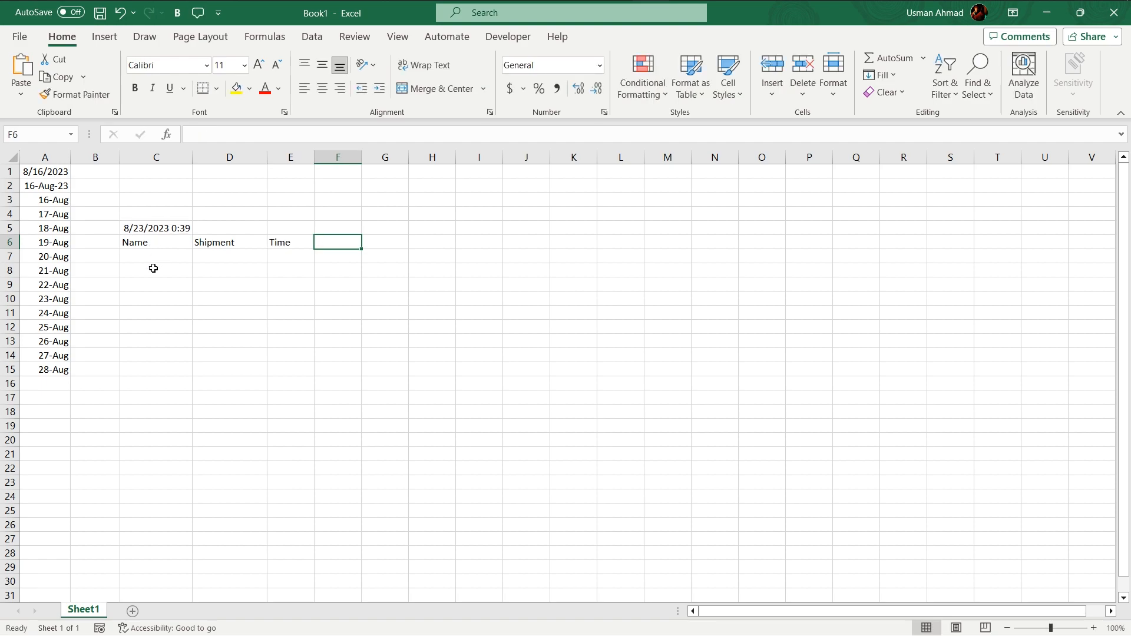
# Enter the NOW function in cell E7 under the Time header, without any argument
pyautogui.click(293, 255)
pyautogui.click(169, 262)
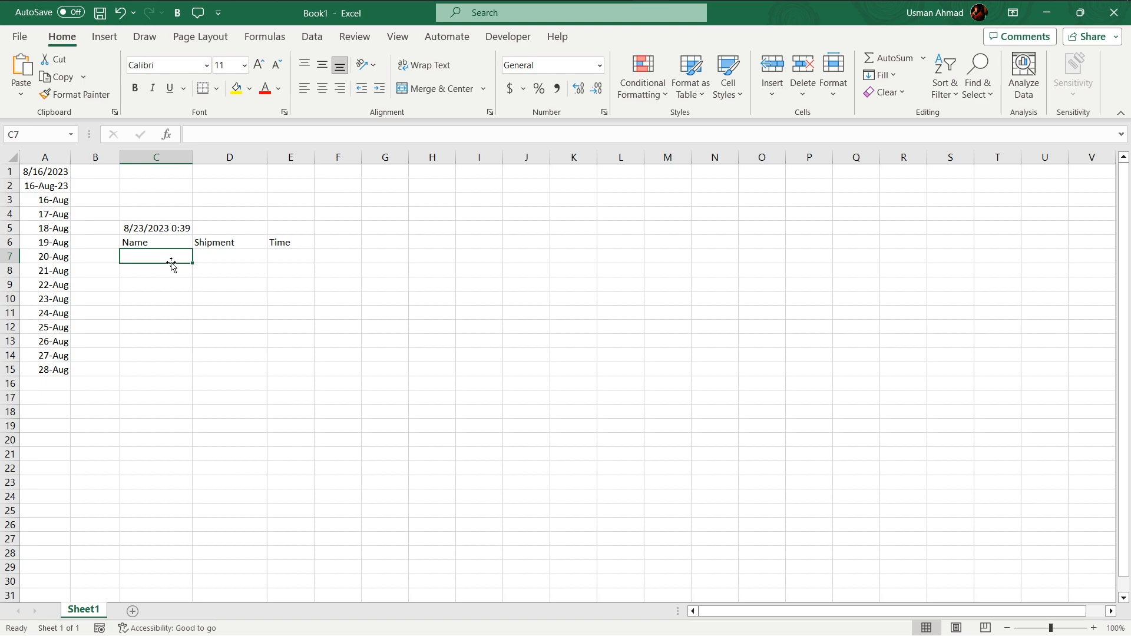
pyautogui.click(302, 255)
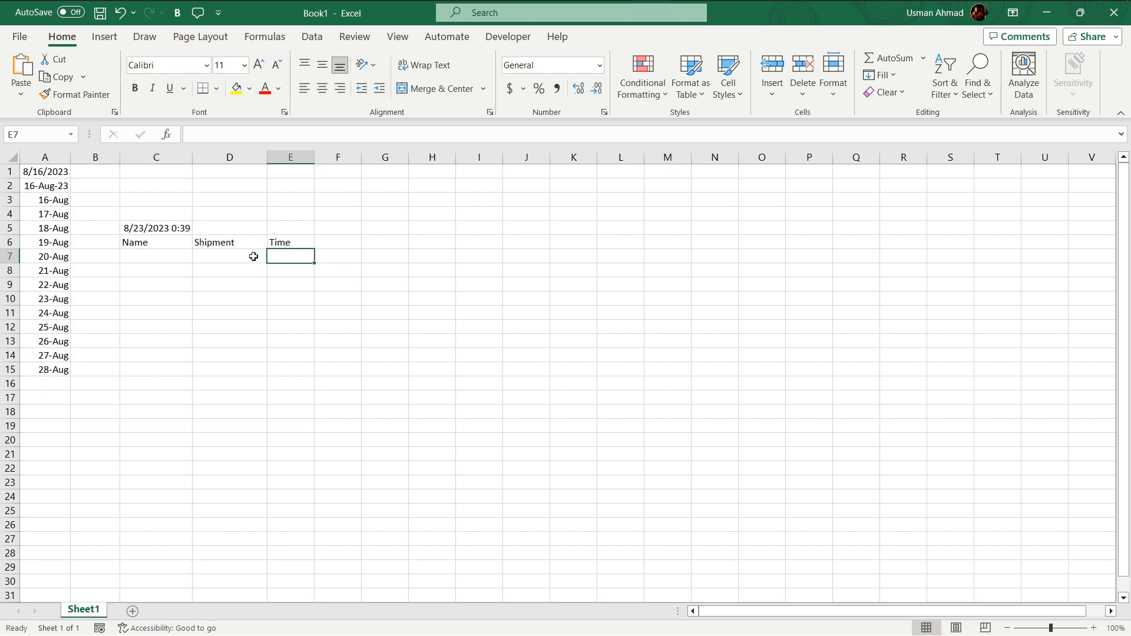
pyautogui.write('=Now')
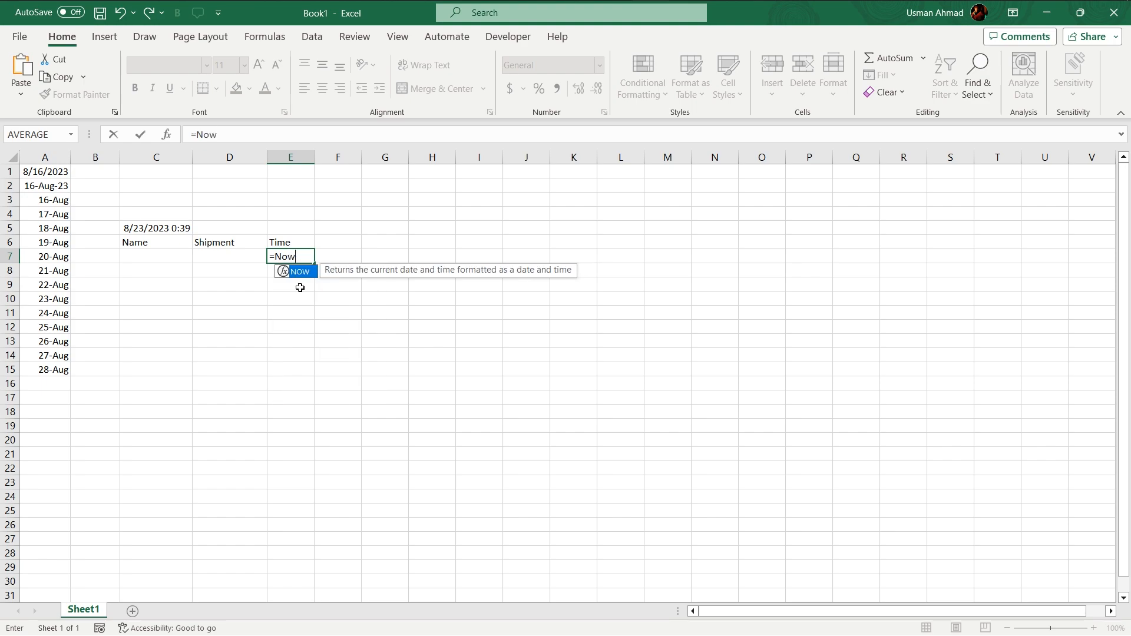
pyautogui.write('(0')
pyautogui.press('Return')
pyautogui.press('Return')
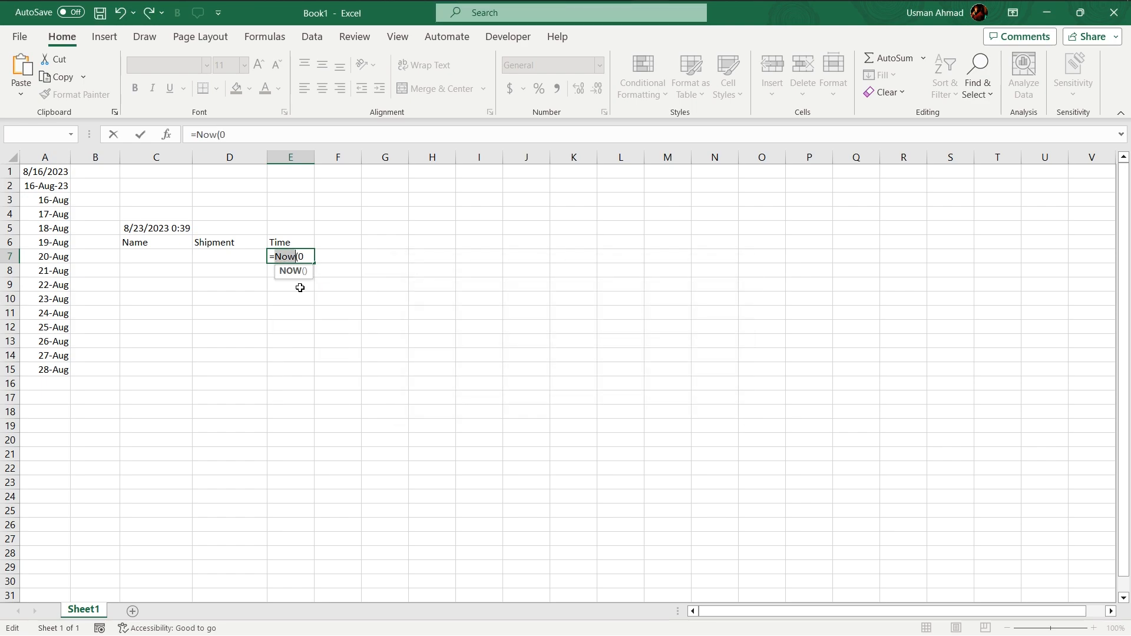
pyautogui.click(303, 257)
pyautogui.press('BackSpace')
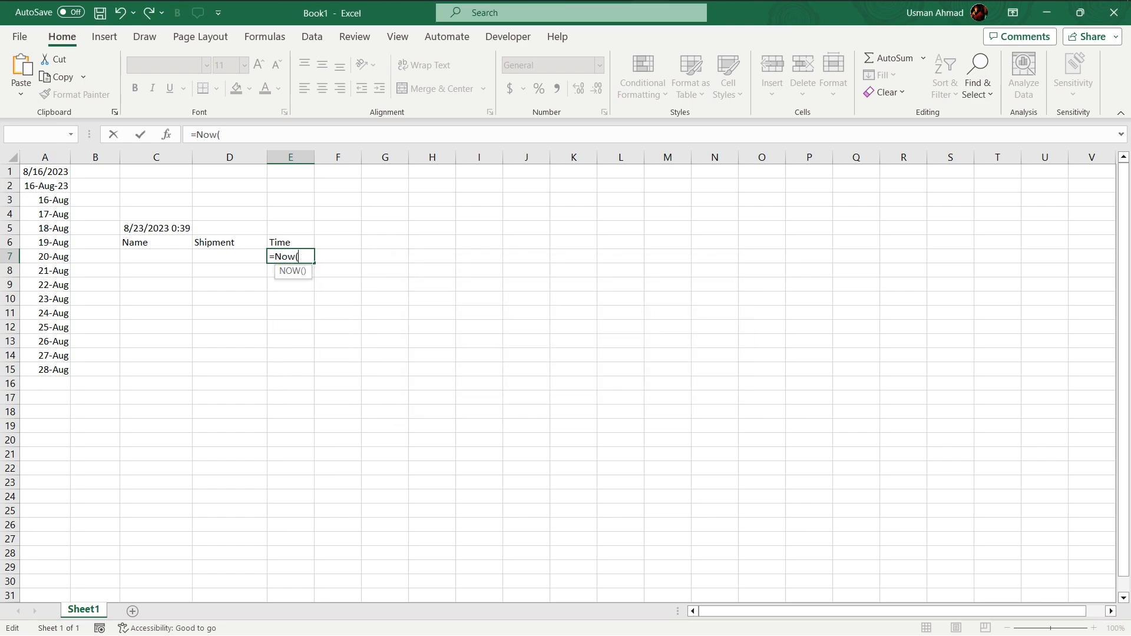
pyautogui.press('Return')
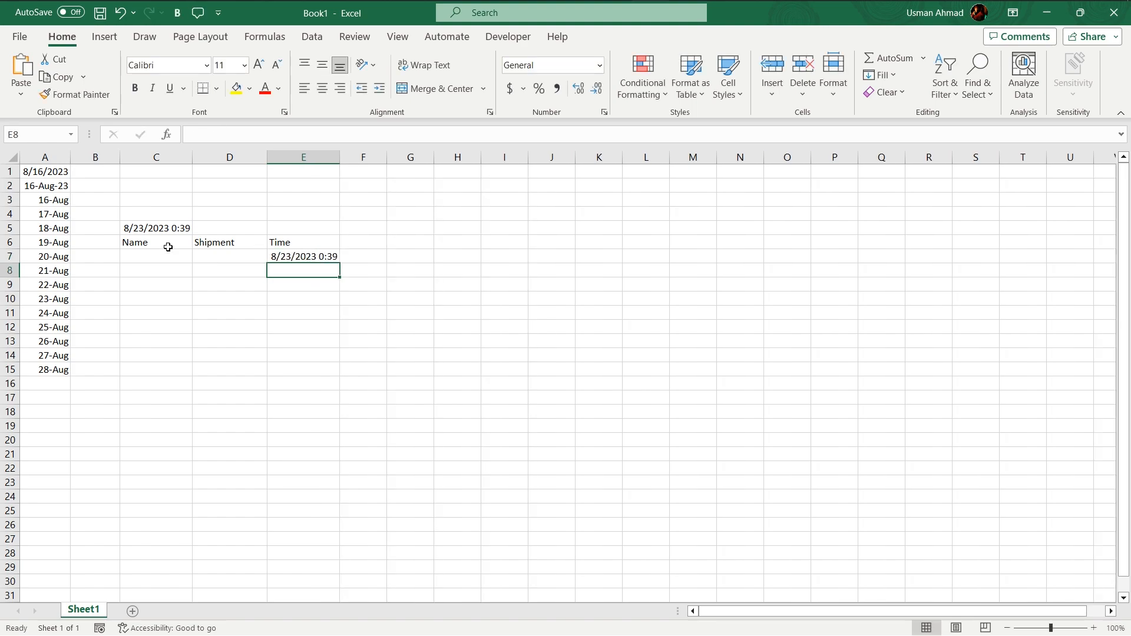
# Enter 123 under both Name and Shipment in row 7, and 90 in cell D8
pyautogui.click(150, 253)
pyautogui.write('123')
pyautogui.press('Return')
pyautogui.press('Up')
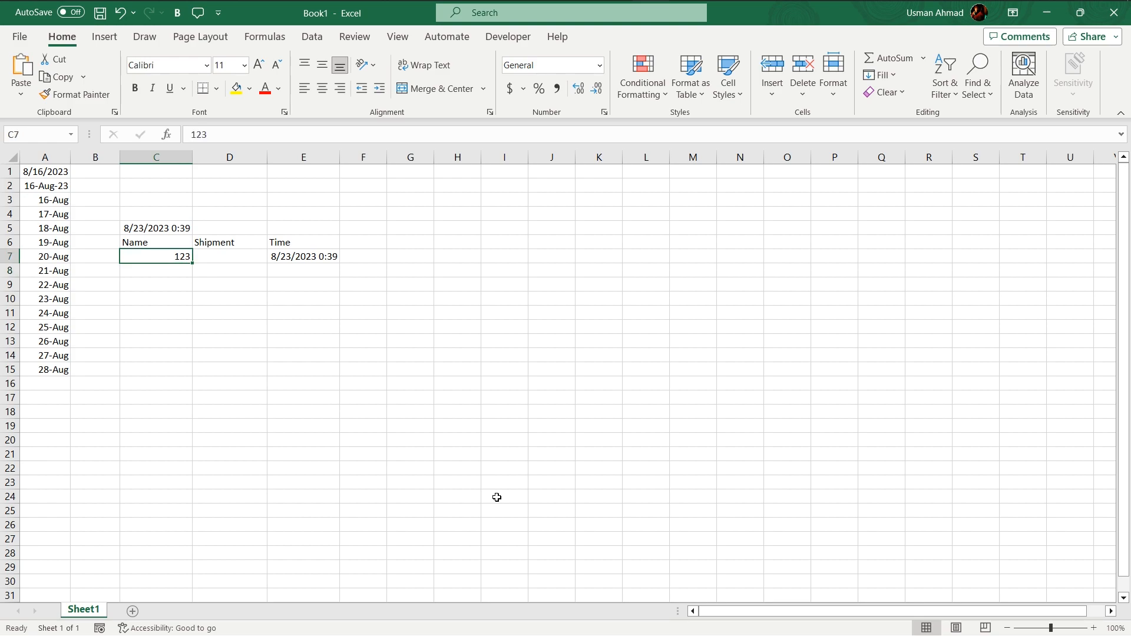
pyautogui.press('Right')
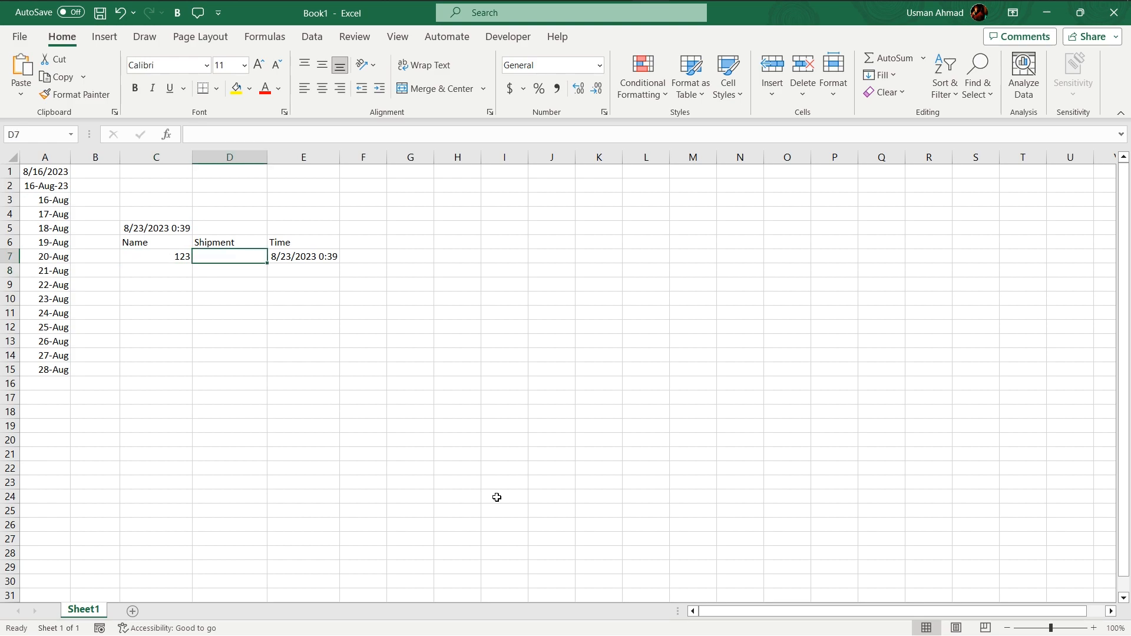
pyautogui.write('123')
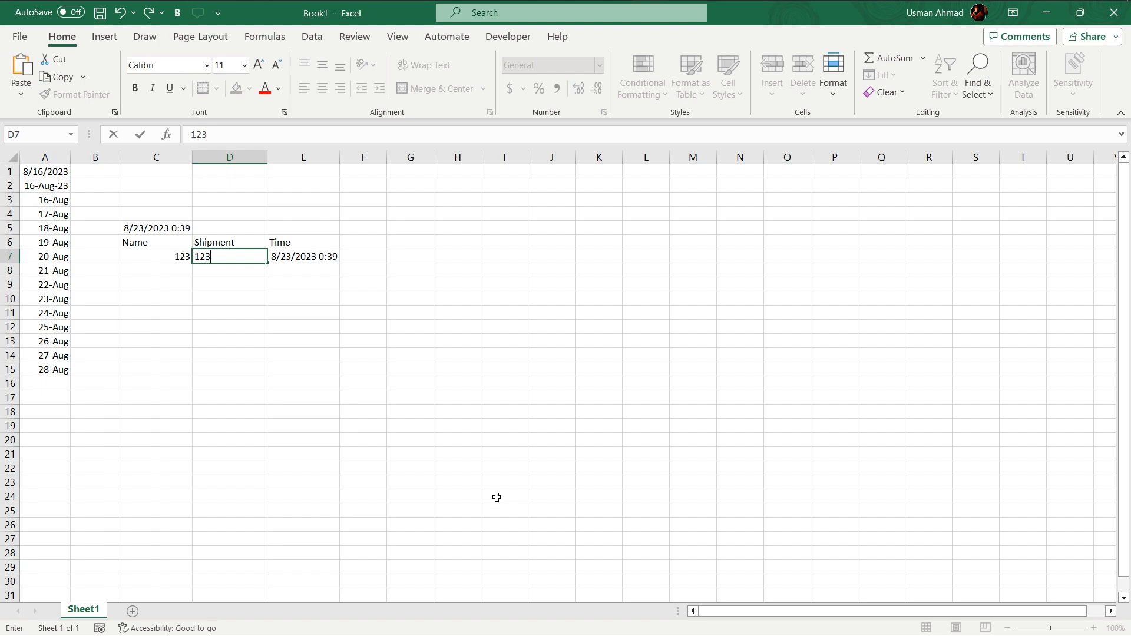
pyautogui.press('Return')
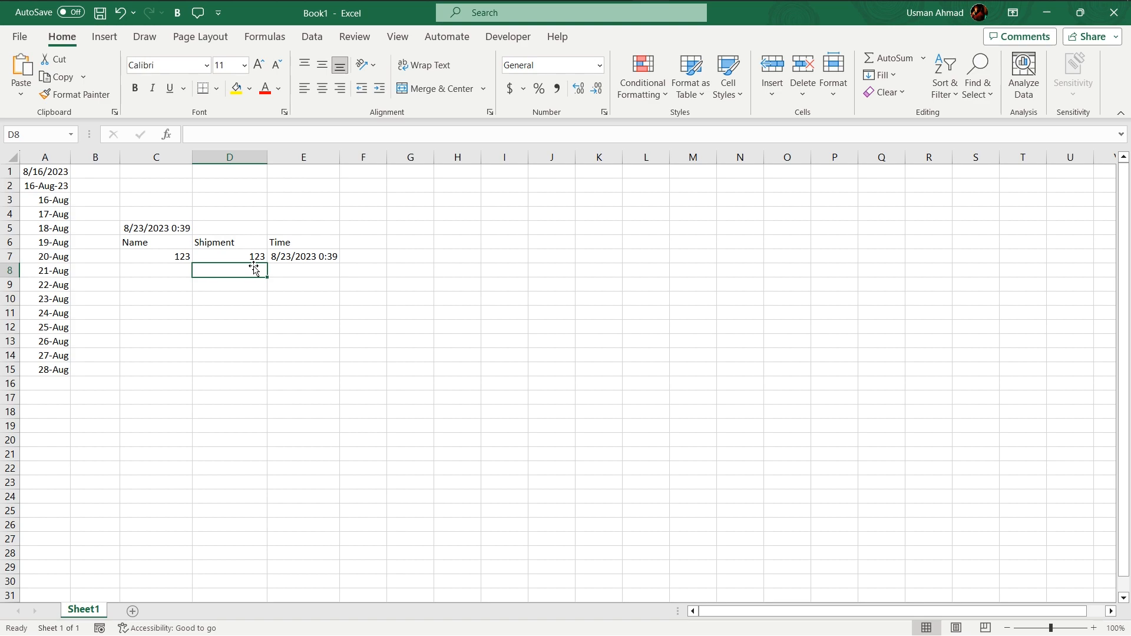
pyautogui.write('90')
pyautogui.press('Return')
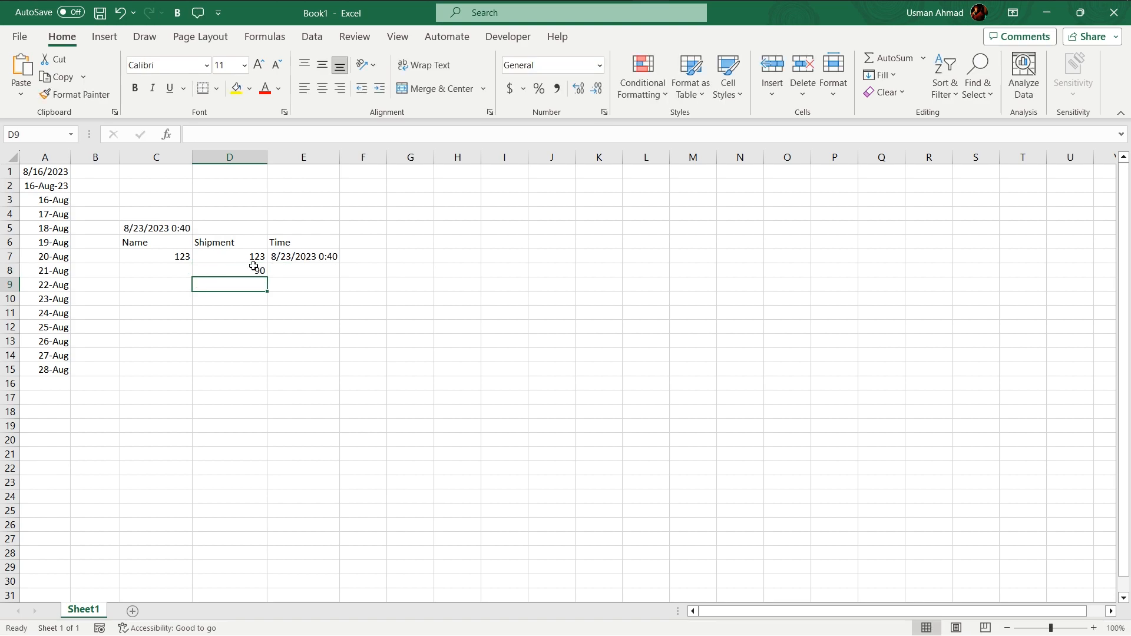
# Add a second header row with Name in C9 and Entry Date/Time in D9
pyautogui.press('Left')
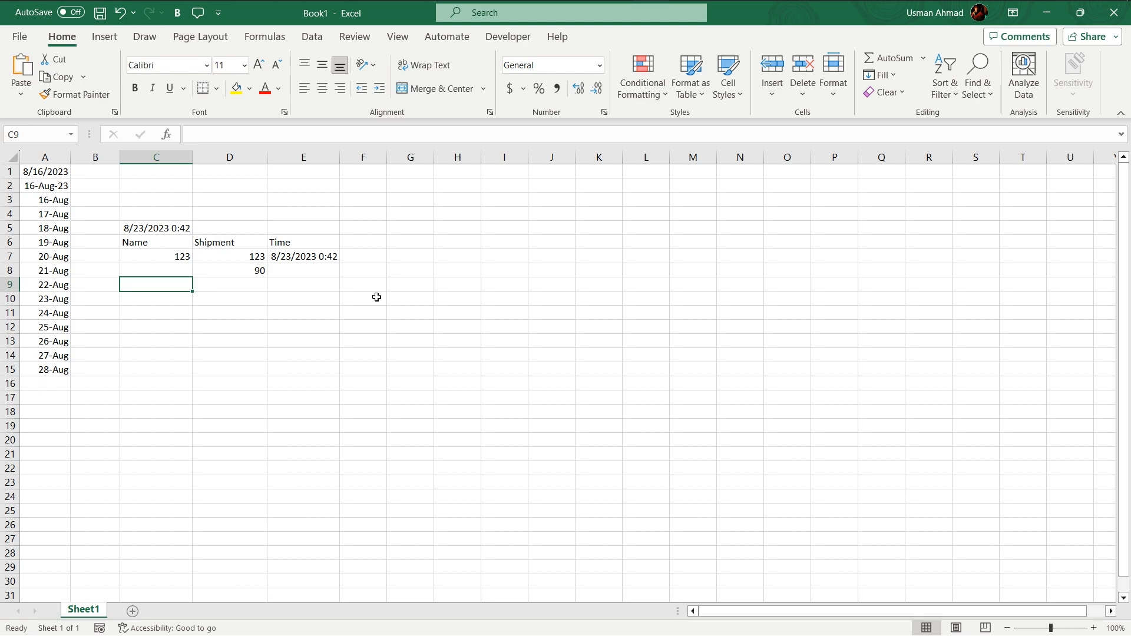
pyautogui.write('Name')
pyautogui.press('Tab')
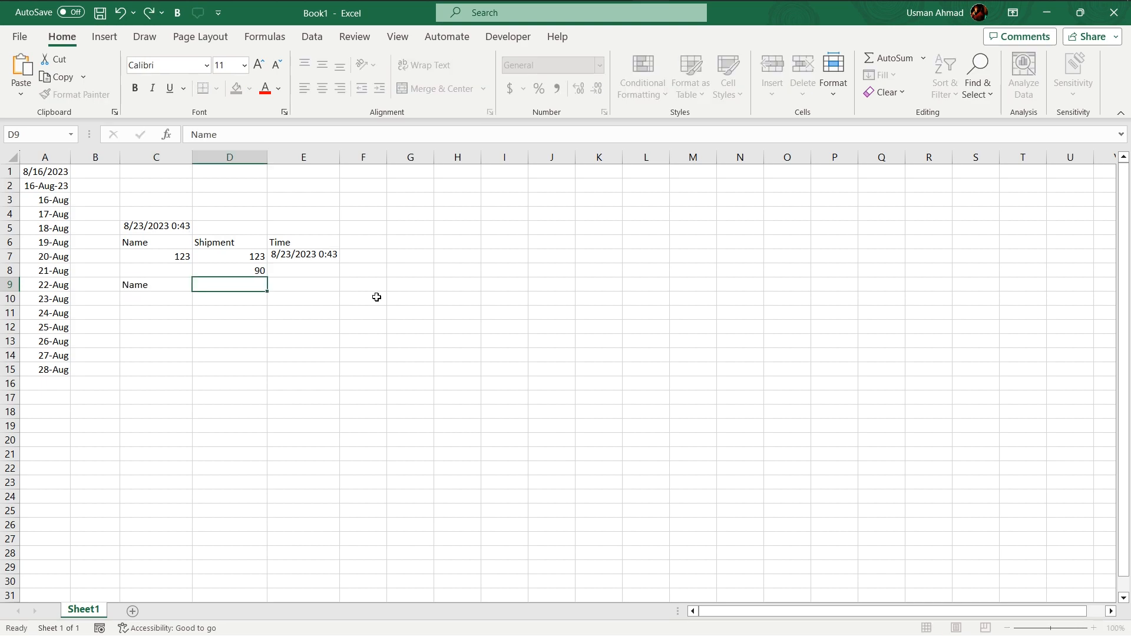
pyautogui.write('Entry')
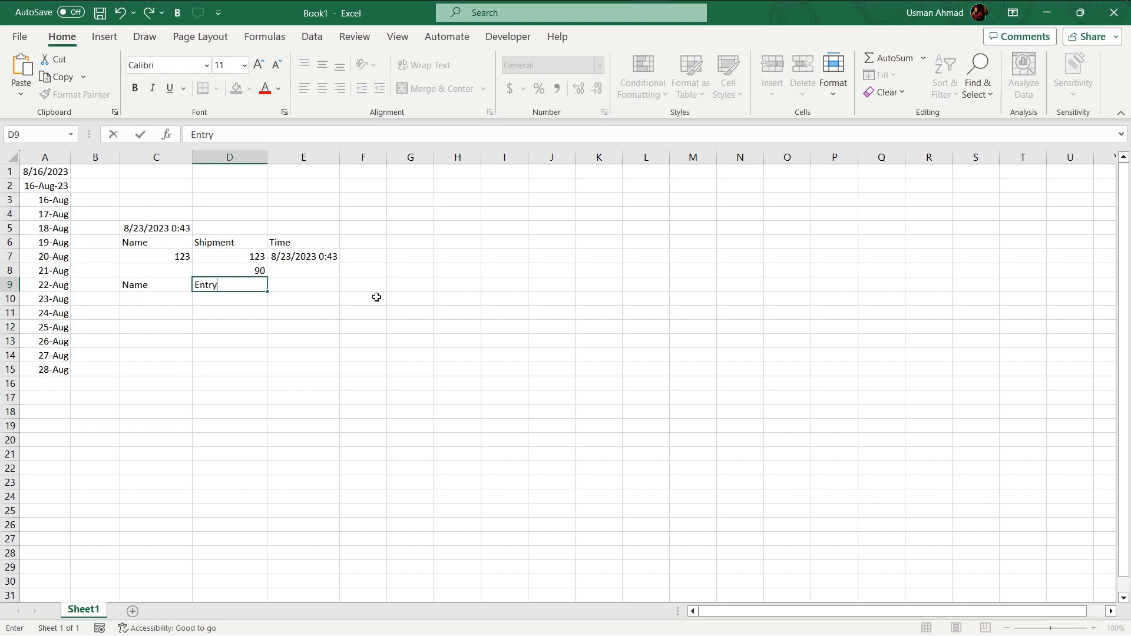
pyautogui.write(' Date/Time')
pyautogui.press('Return')
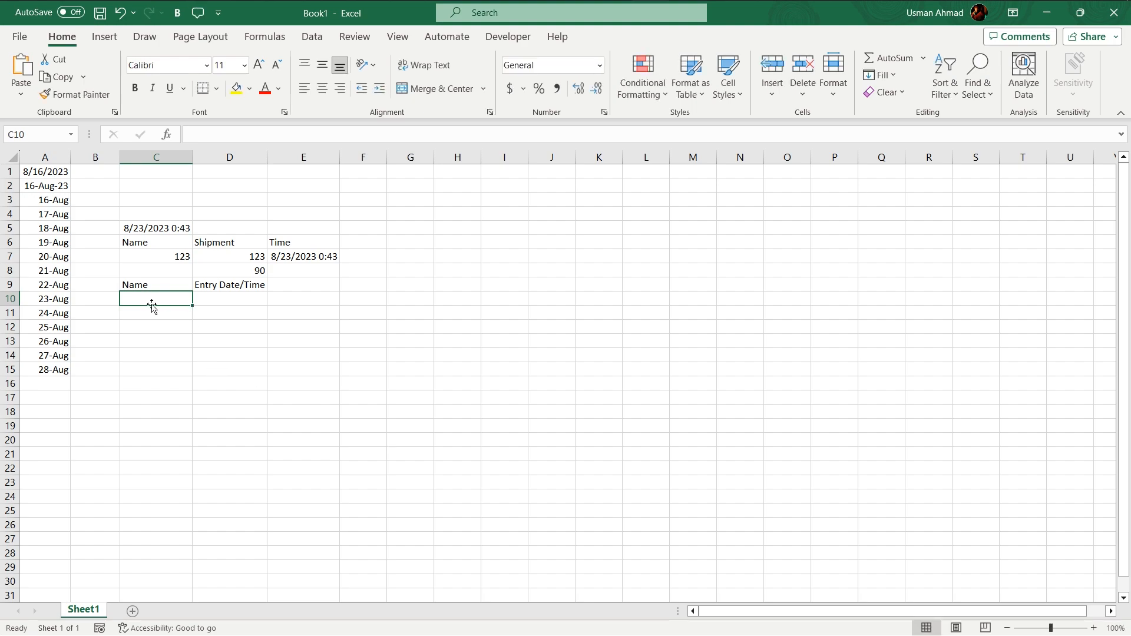
# Start an IF formula in cell D10 whose logical test checks that C10 is not empty: =IF(C10<>"",
pyautogui.click(225, 300)
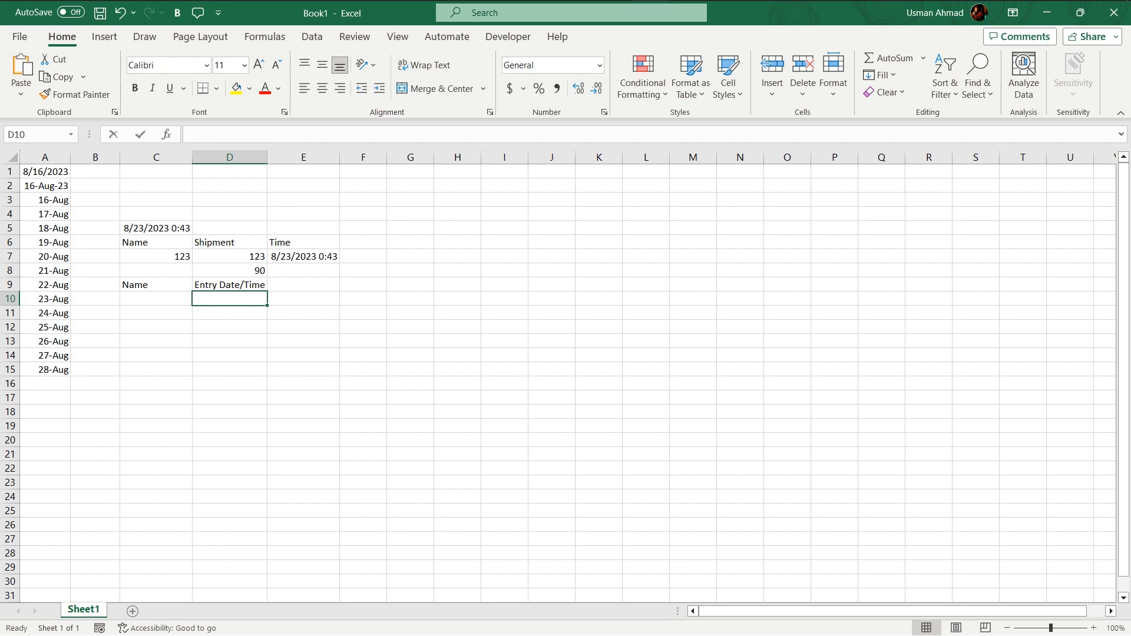
pyautogui.click(204, 134)
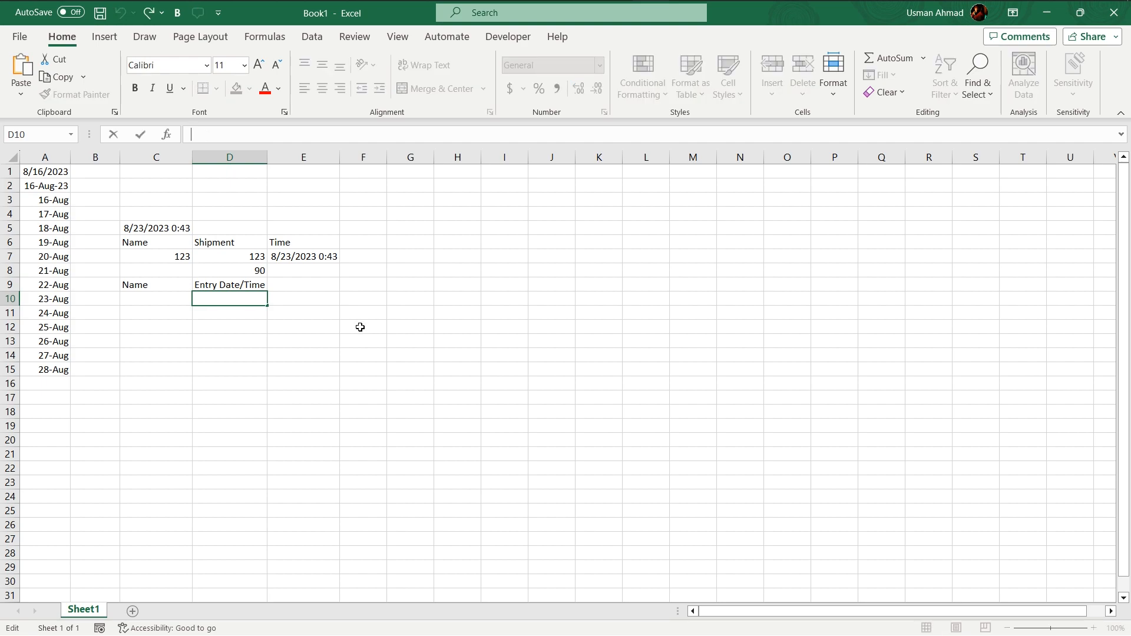
pyautogui.write('=IF')
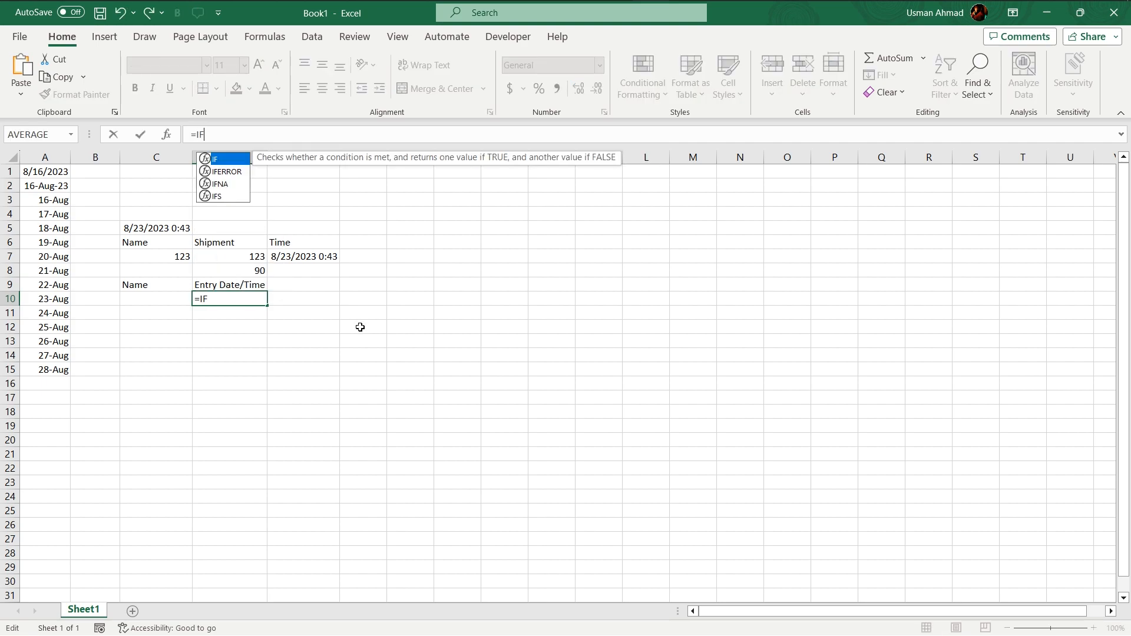
pyautogui.write('(')
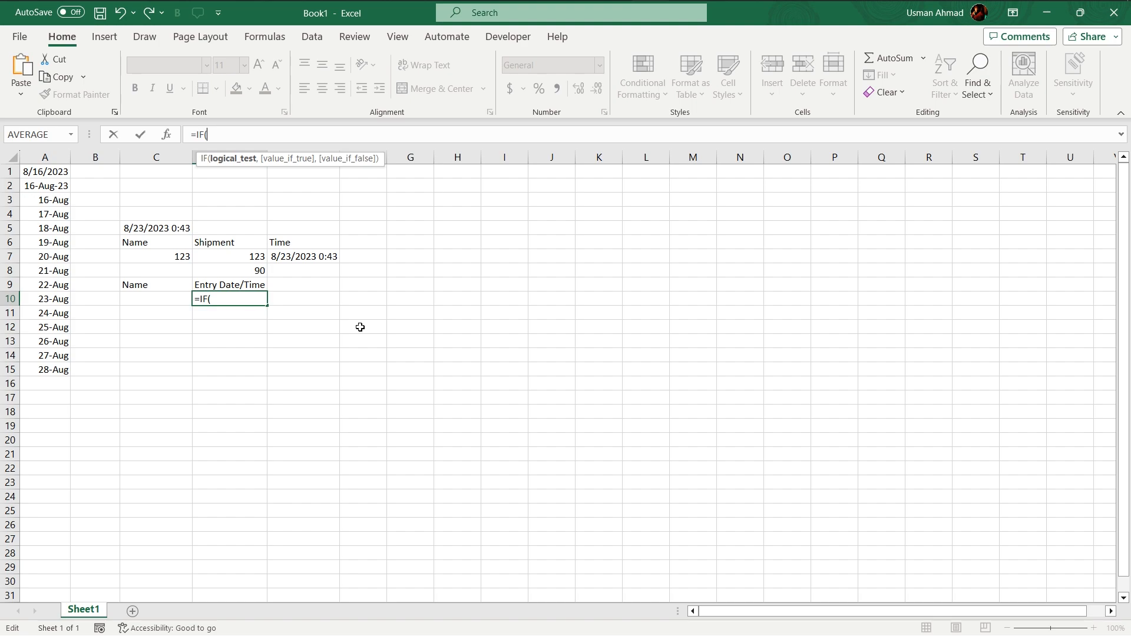
pyautogui.click(140, 300)
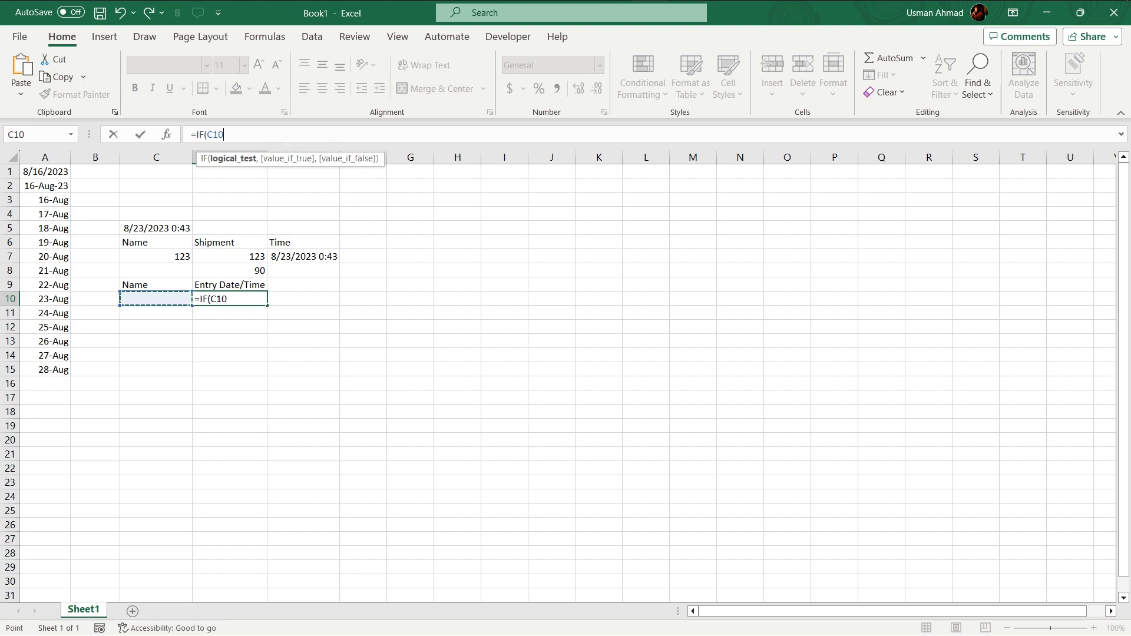
pyautogui.write('<>"')
pyautogui.write(',')
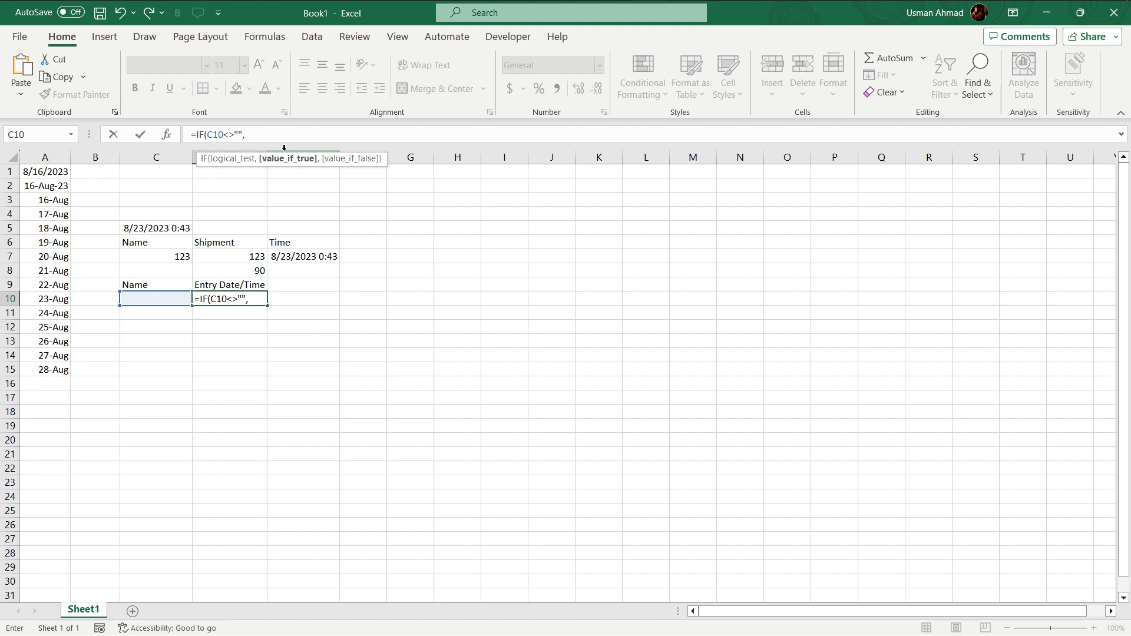
pyautogui.write('IF')
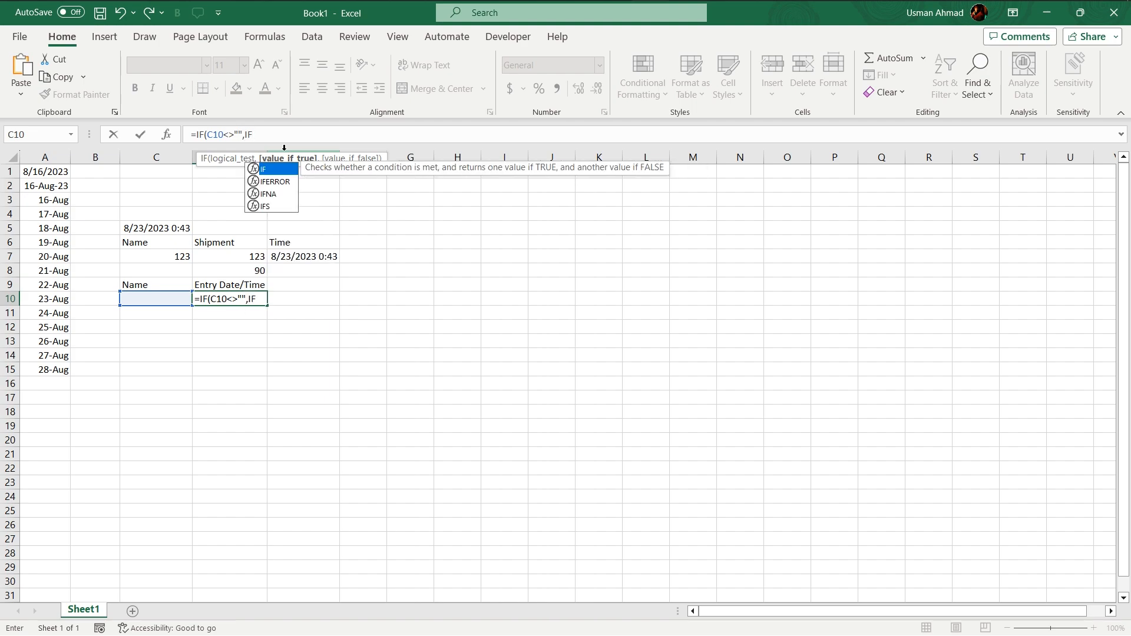
pyautogui.write('(')
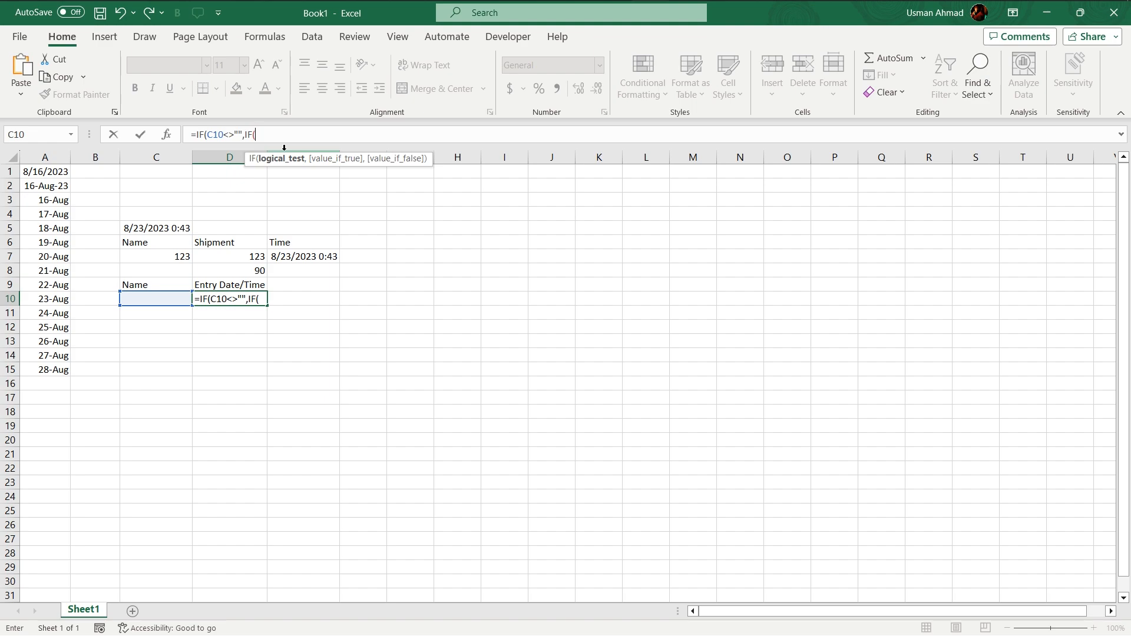
# Nest a second IF as the value-if-true, testing D10<>"" and returning D10 when that is true
pyautogui.write('D10')
pyautogui.write('<>')
pyautogui.write('"",')
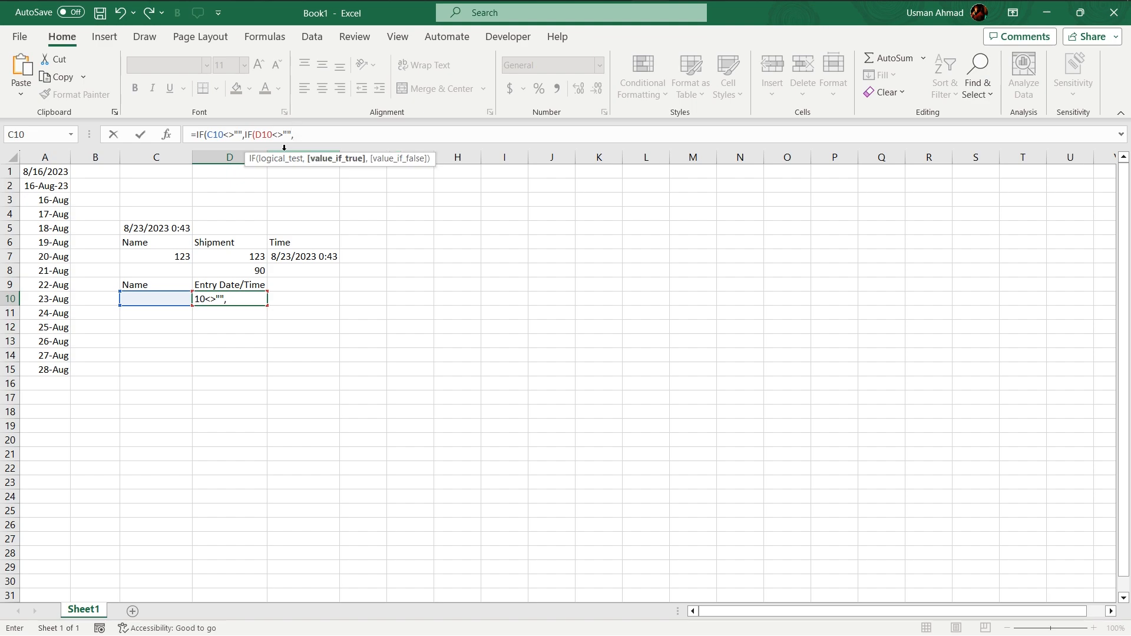
pyautogui.write('D10,')
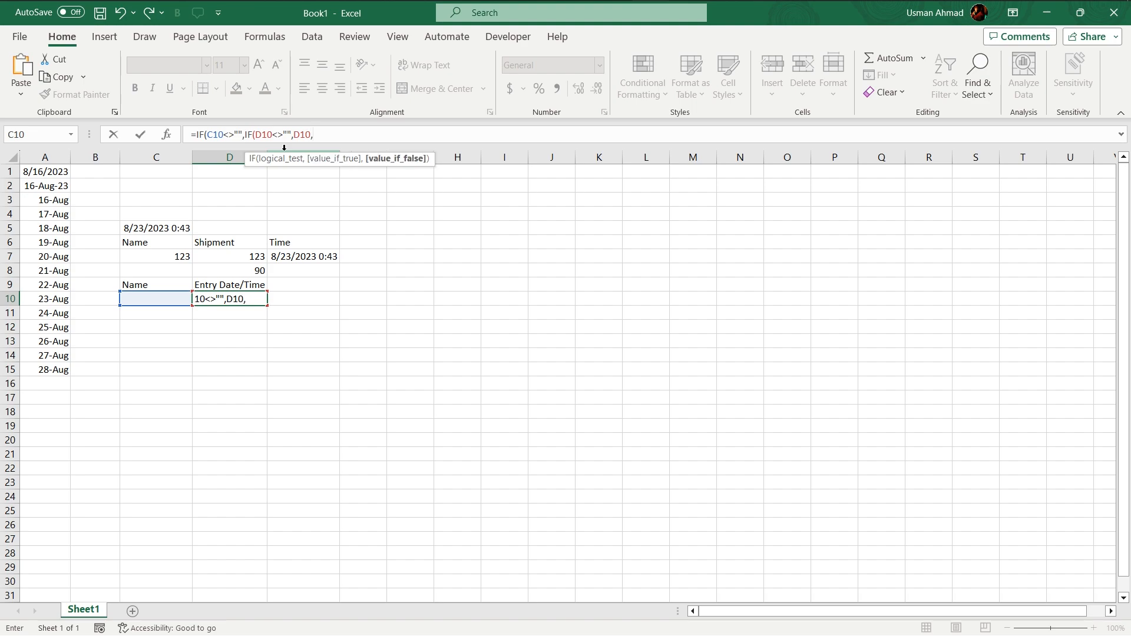
pyautogui.write('NO')
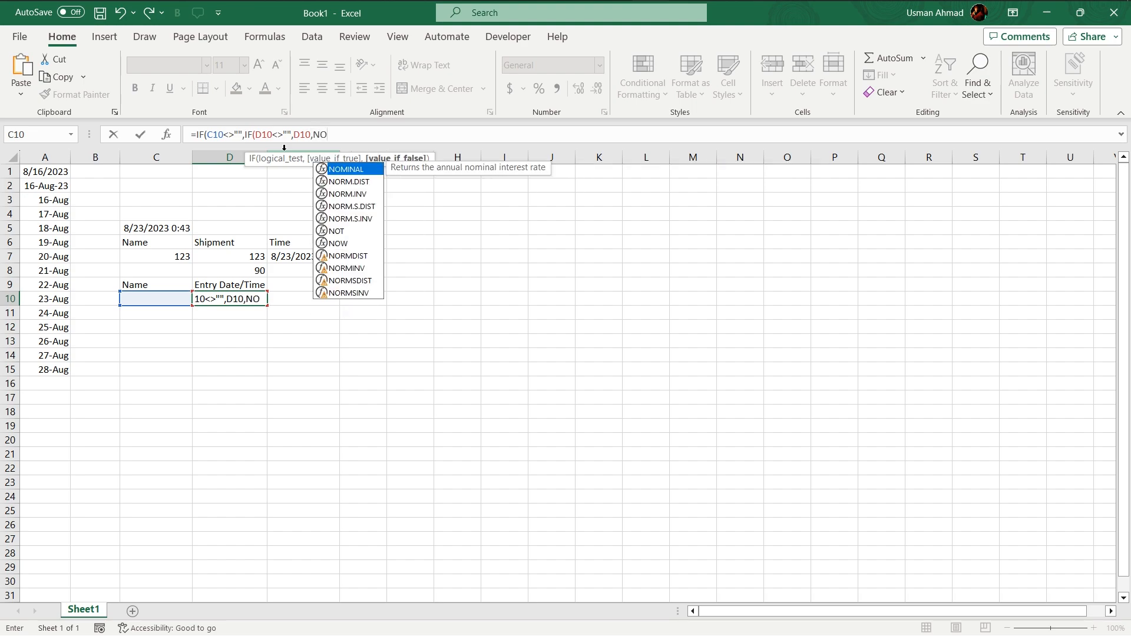
pyautogui.write('W(')
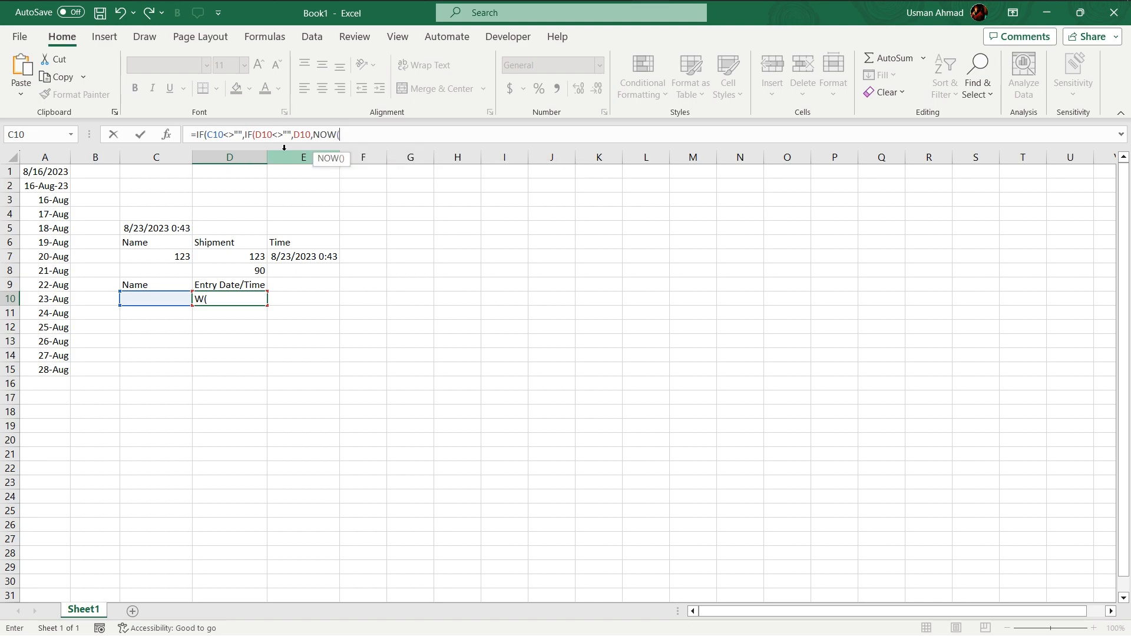
pyautogui.write(')')
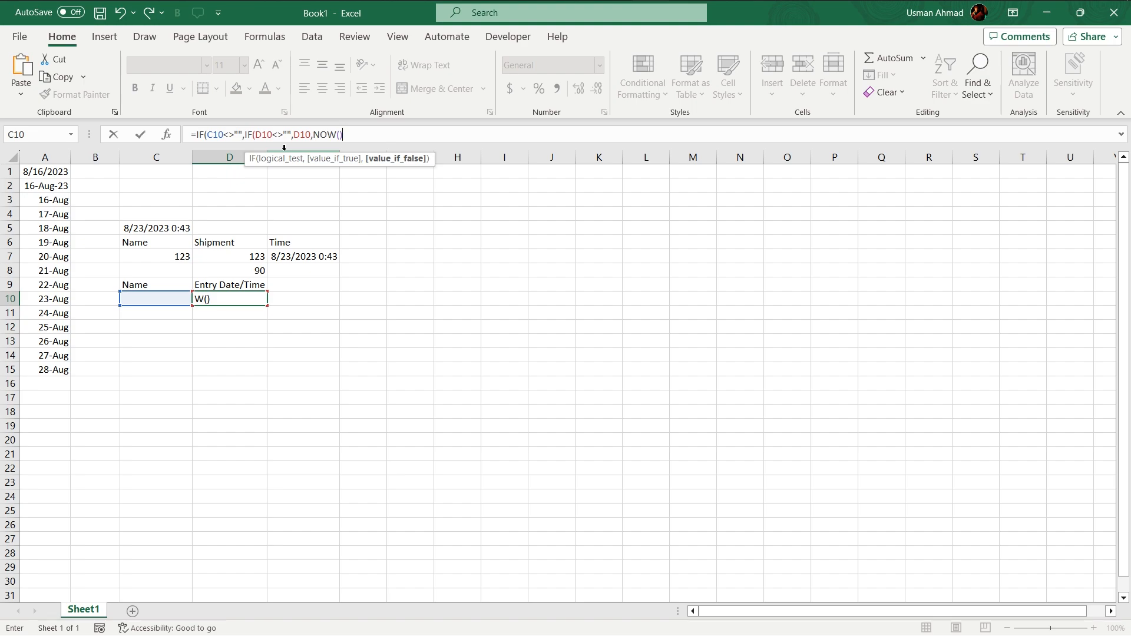
pyautogui.write('),')
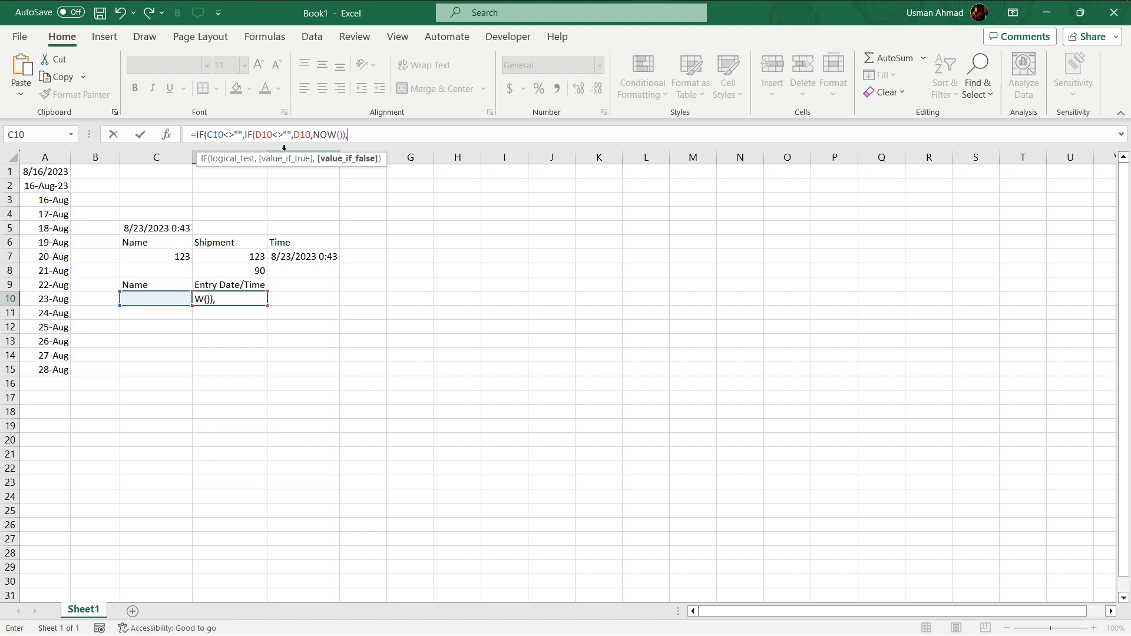
# Finish the D10 formula with NOW() as the inner false value and "" as the outer false value
pyautogui.write('"")')
pyautogui.press('Return')
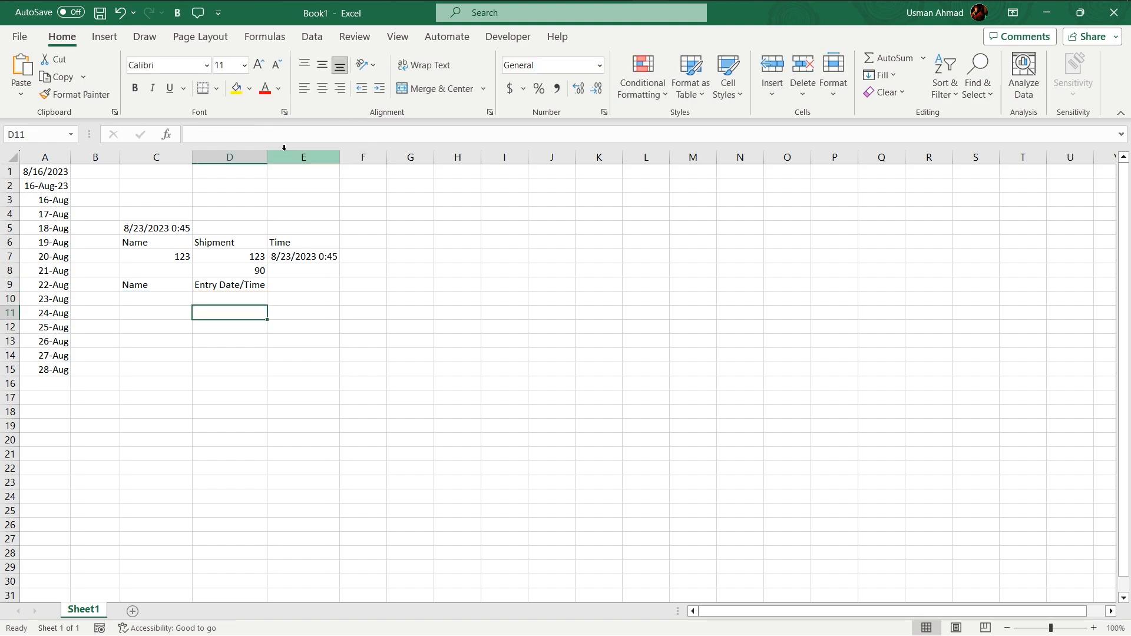
# Enter 1234 under Name in cell C10 and dismiss the circular reference warning
pyautogui.click(147, 300)
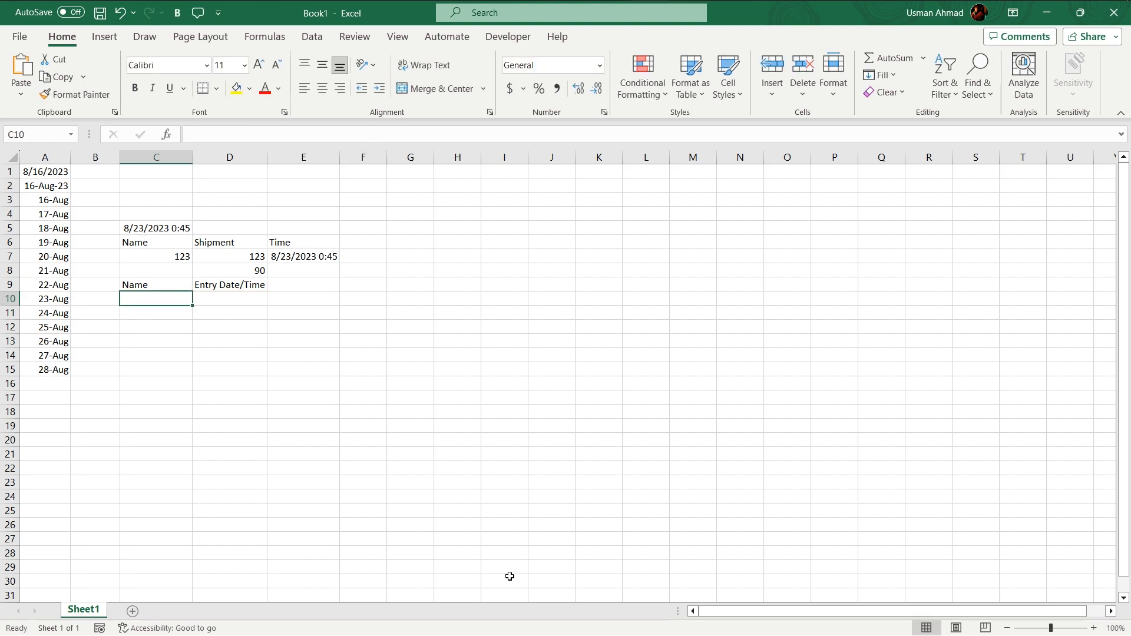
pyautogui.write('1234')
pyautogui.press('Return')
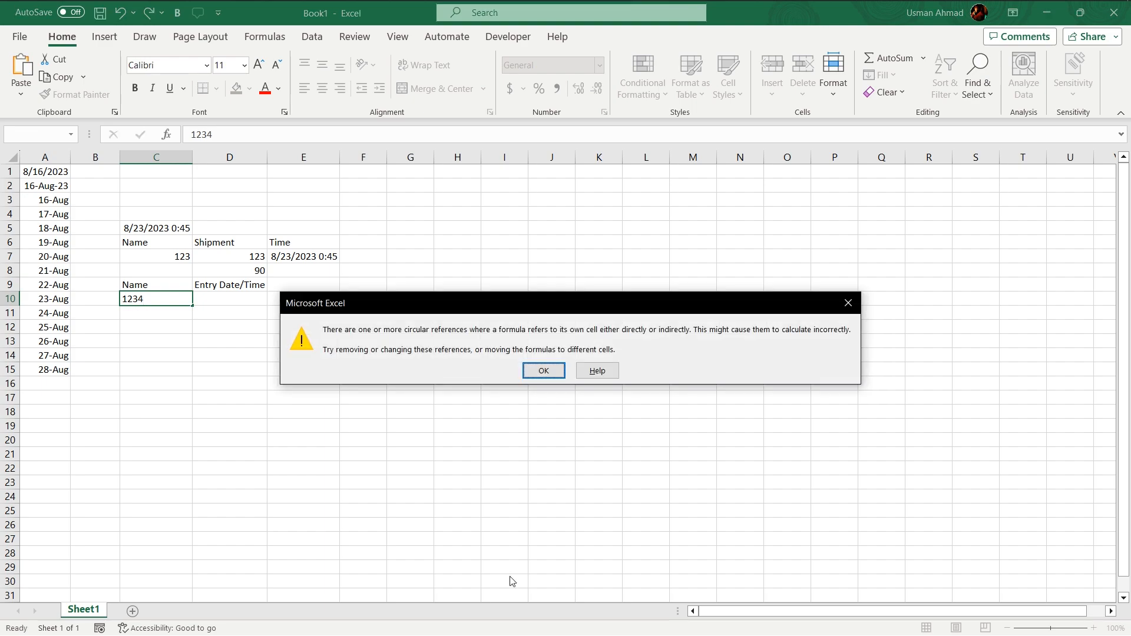
pyautogui.click(554, 372)
# Enable iterative calculation in the formula options with Maximum Iterations set to 1
pyautogui.click(20, 36)
pyautogui.click(48, 619)
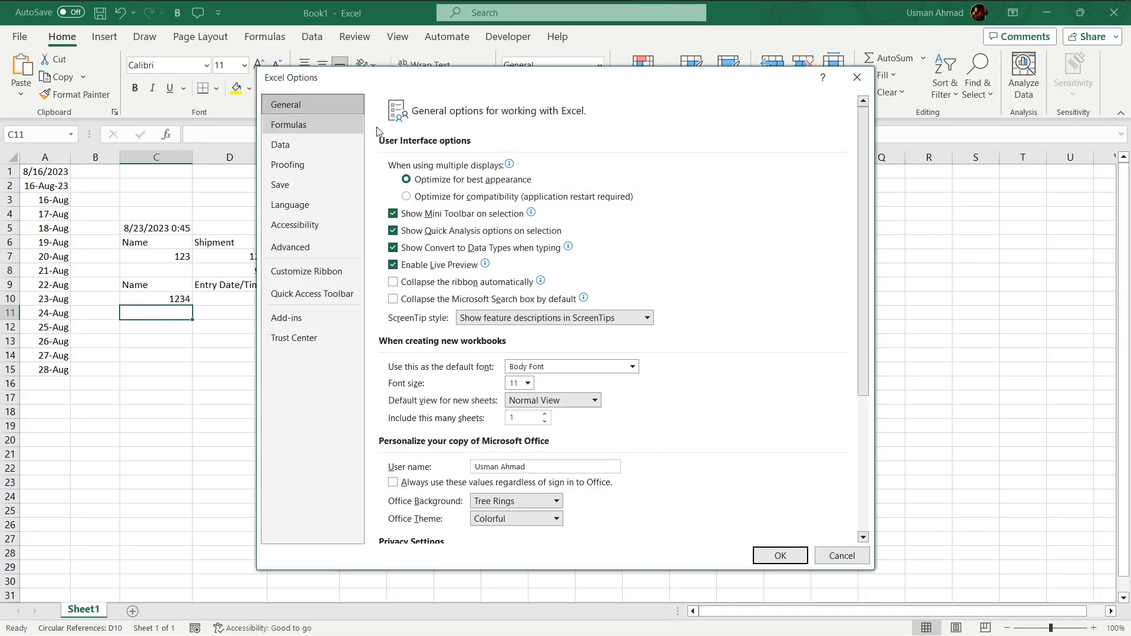
pyautogui.click(289, 124)
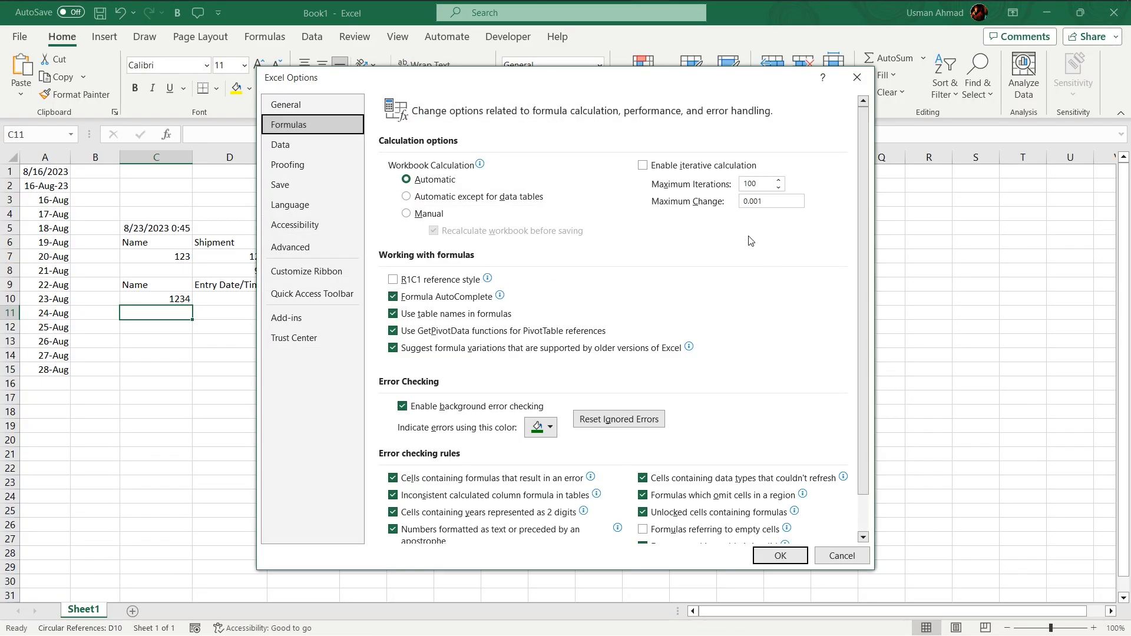
pyautogui.click(643, 165)
pyautogui.click(762, 184)
pyautogui.moveTo(760, 184); pyautogui.dragTo(726, 189)
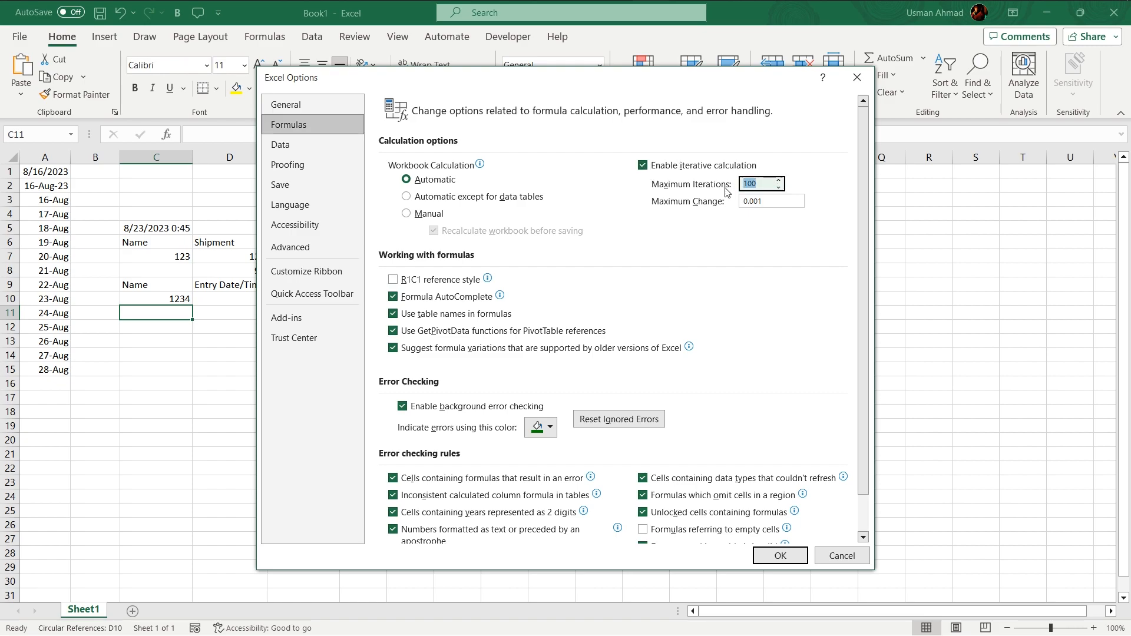
pyautogui.click(780, 556)
# Format the timestamp in cell D10 with the custom number format m/d/yyyy h:mm
pyautogui.click(239, 300)
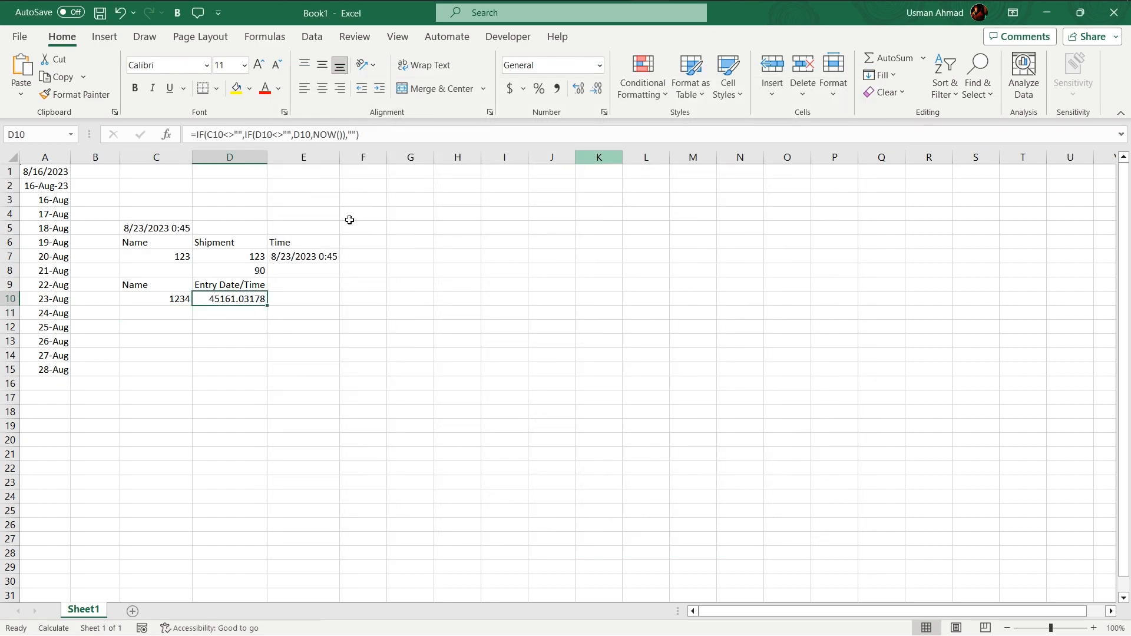
pyautogui.click(602, 67)
pyautogui.click(577, 440)
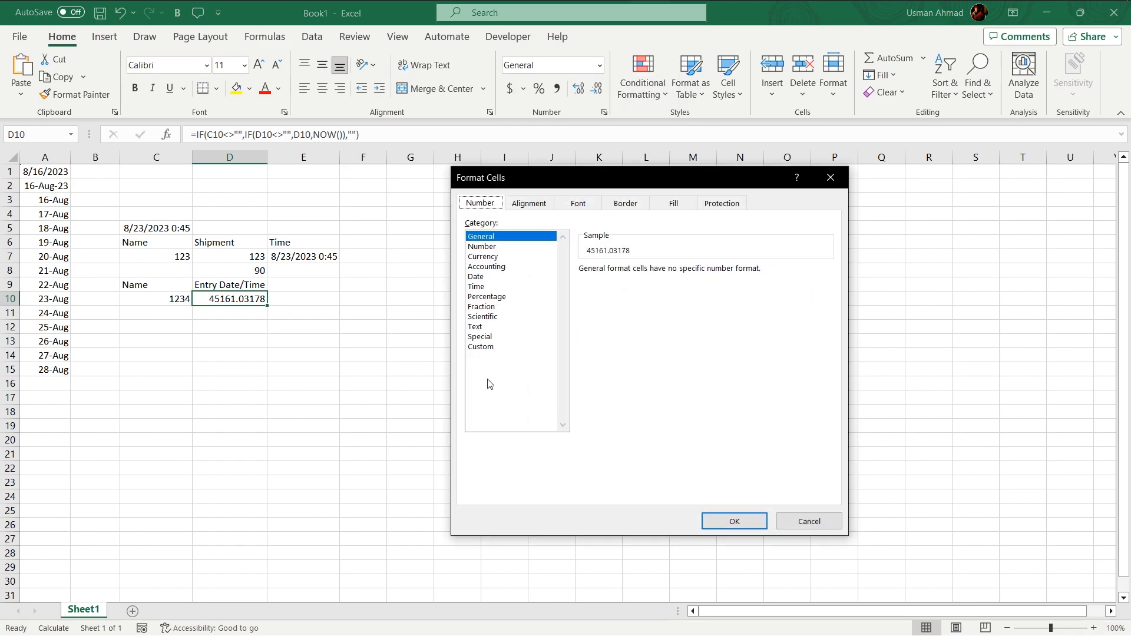
pyautogui.click(481, 347)
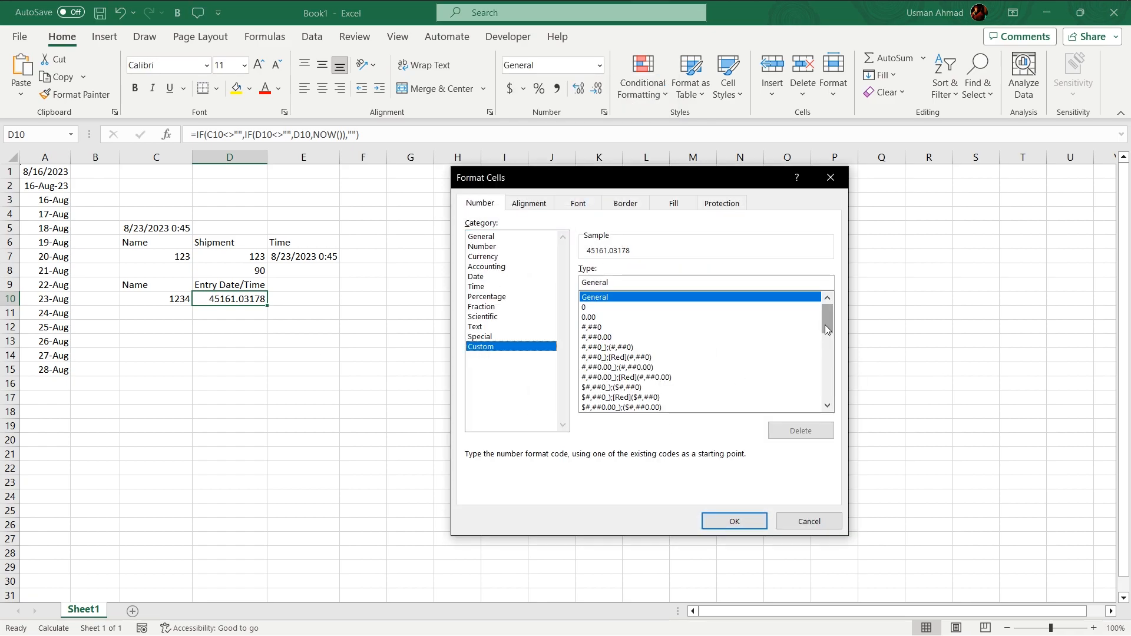
pyautogui.moveTo(829, 441); pyautogui.dragTo(827, 425)
pyautogui.moveTo(825, 384); pyautogui.dragTo(823, 370)
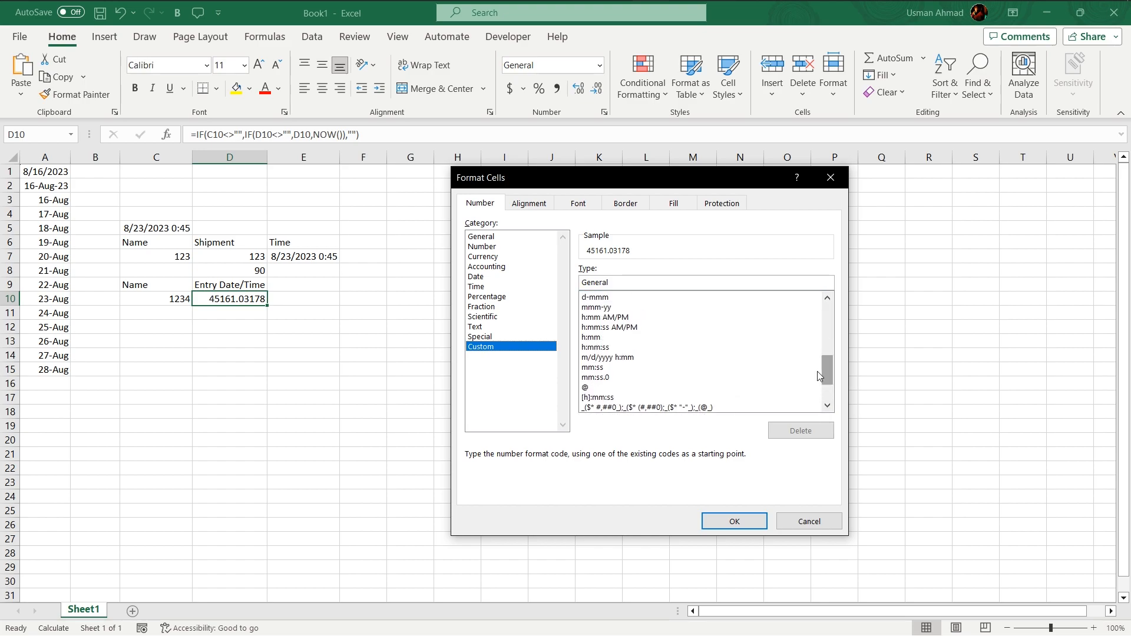
pyautogui.click(626, 358)
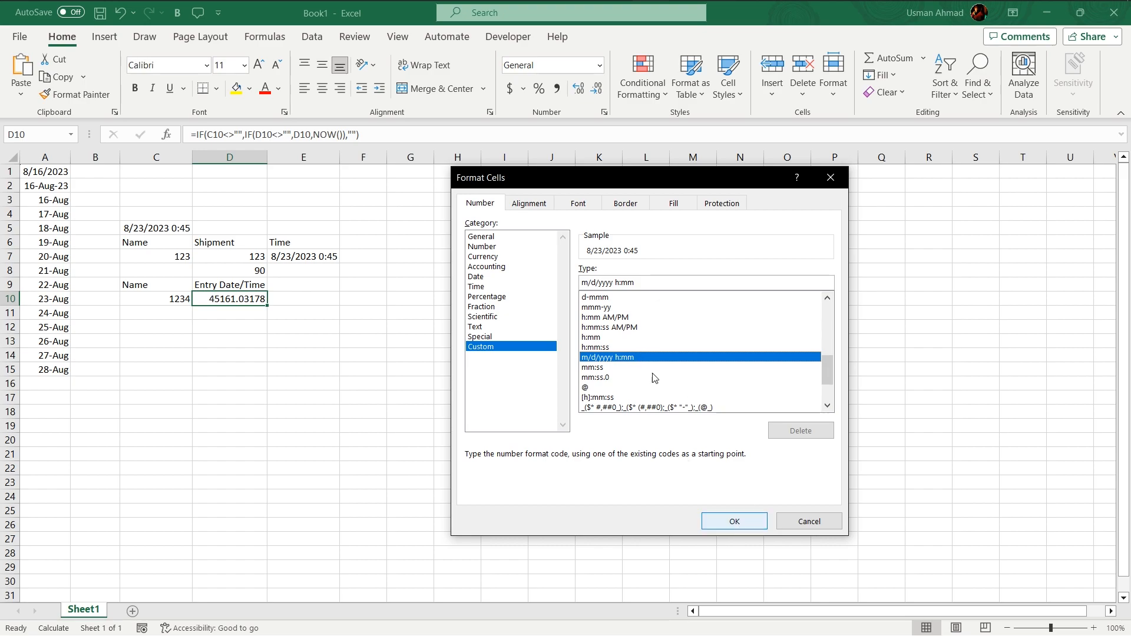
pyautogui.click(730, 521)
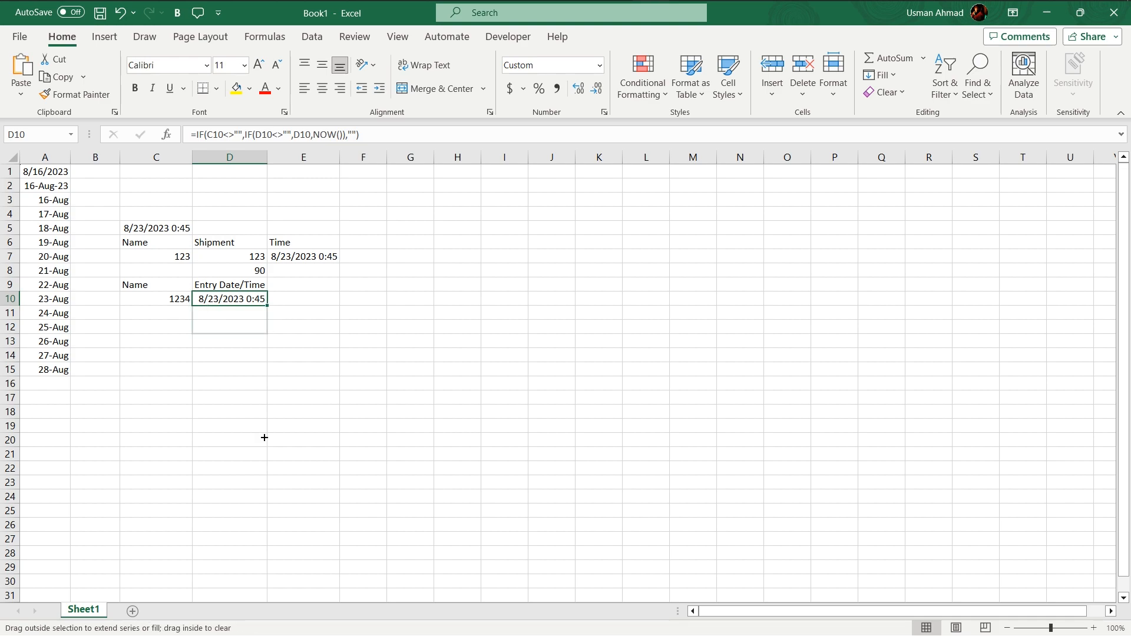
# Fill the timestamp formula from D10 down column D to row 19 and enter 123 under Name in C11
pyautogui.moveTo(275, 308); pyautogui.dragTo(268, 439)
pyautogui.click(153, 313)
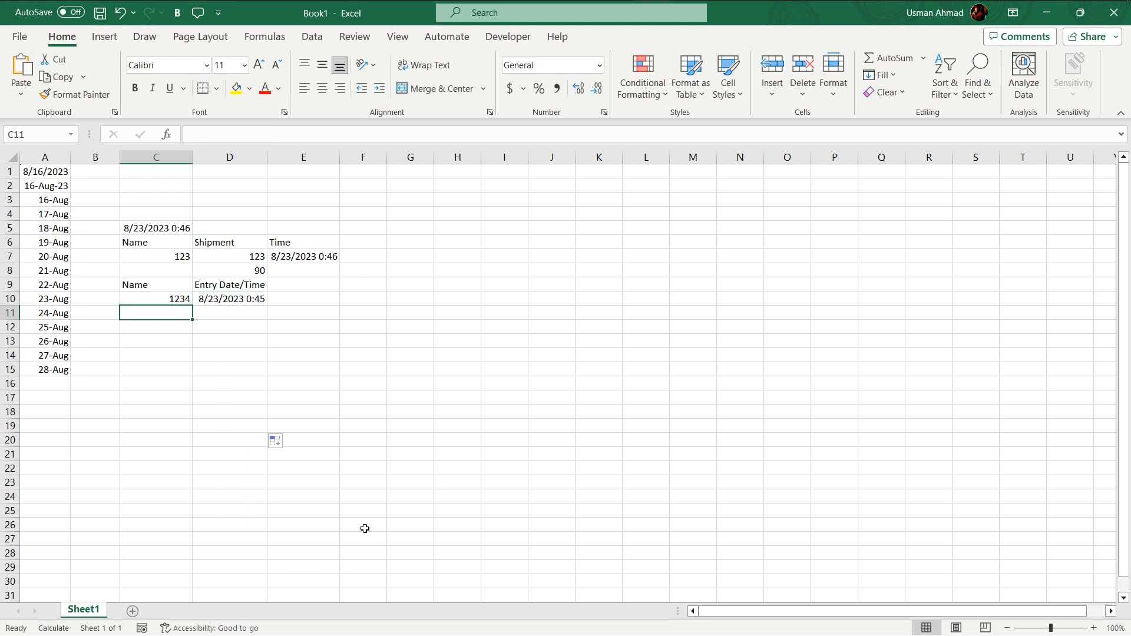
pyautogui.write('123')
pyautogui.press('Return')
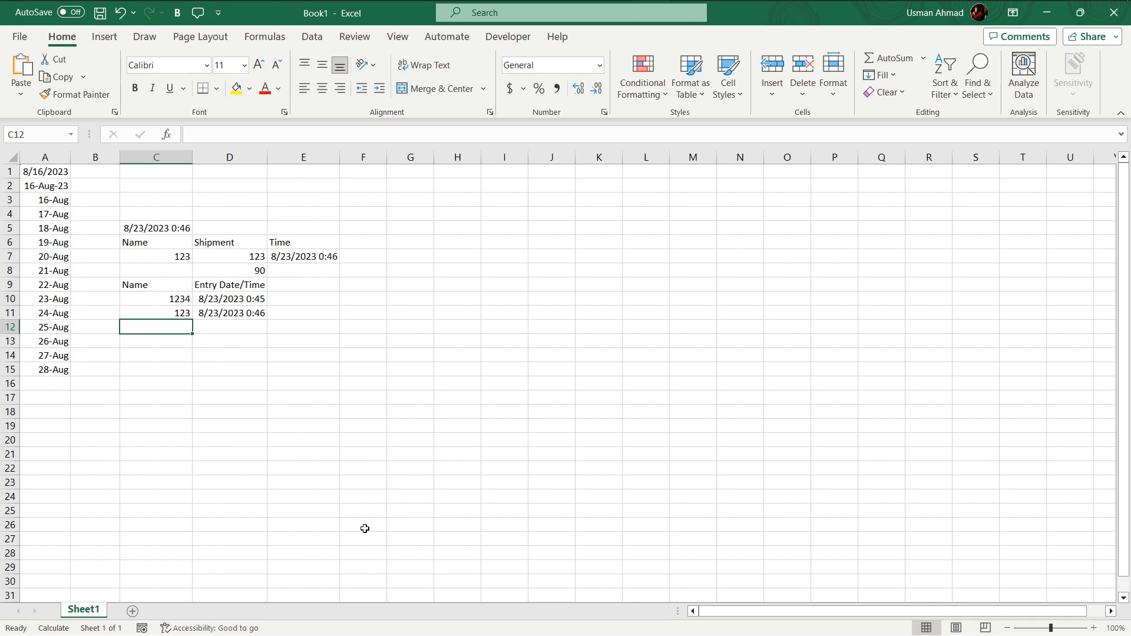